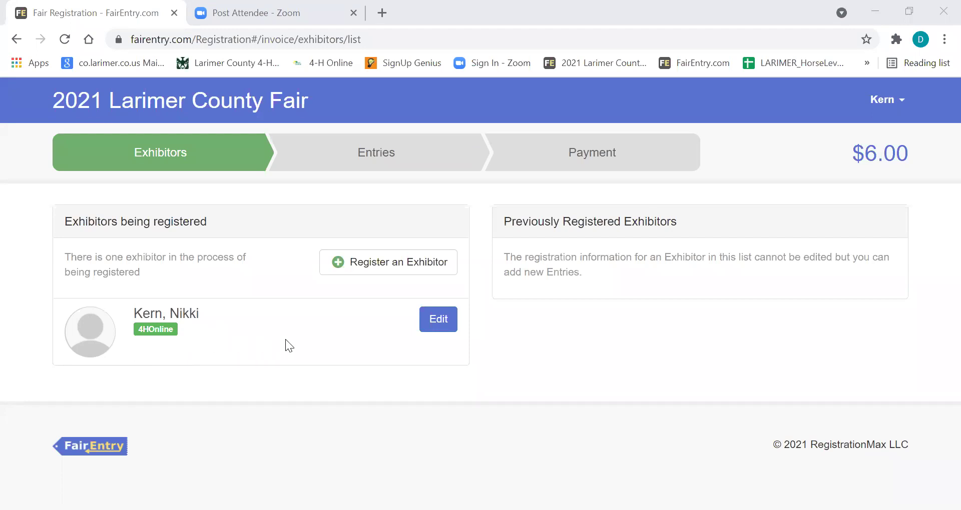
Open the registered exhibitor's record and review the personal details, contact info, address and additional questions
left_click(439, 321)
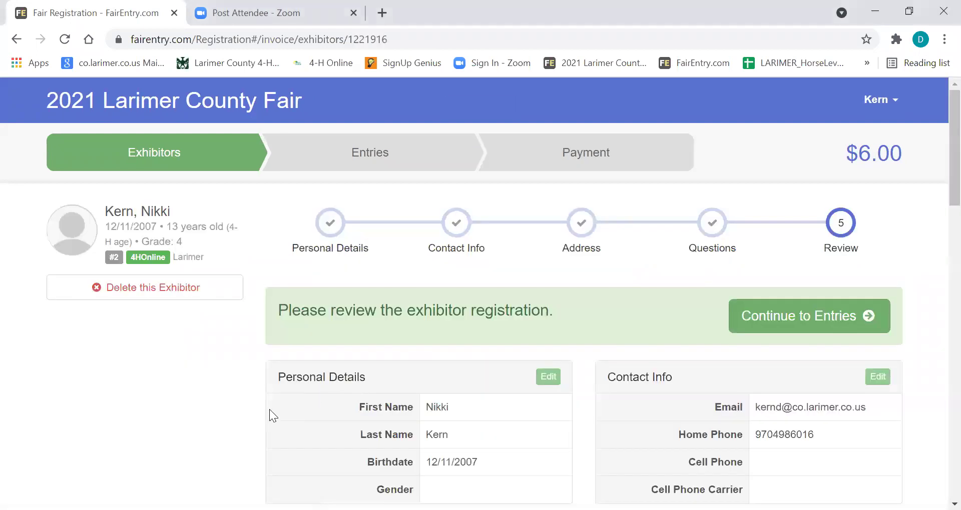
scroll(268, 410, "down", 2)
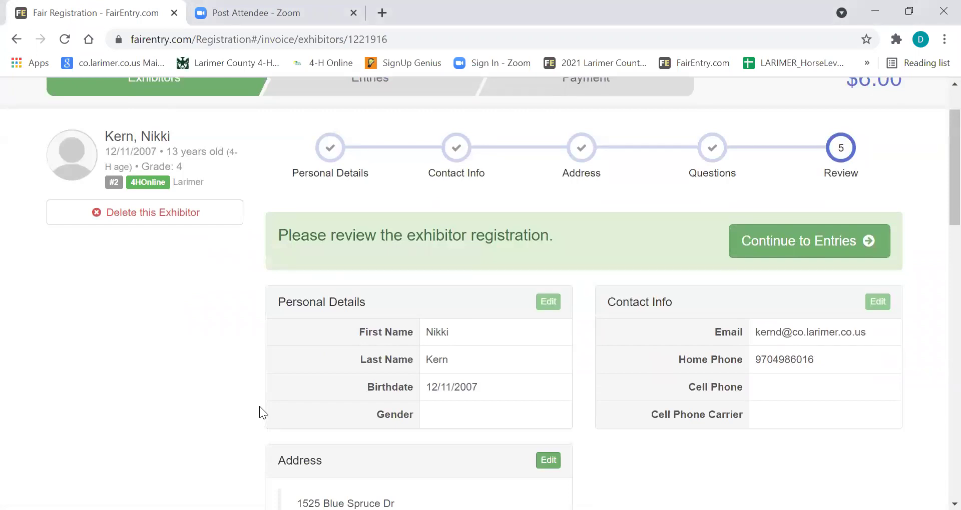
scroll(259, 407, "down", 2)
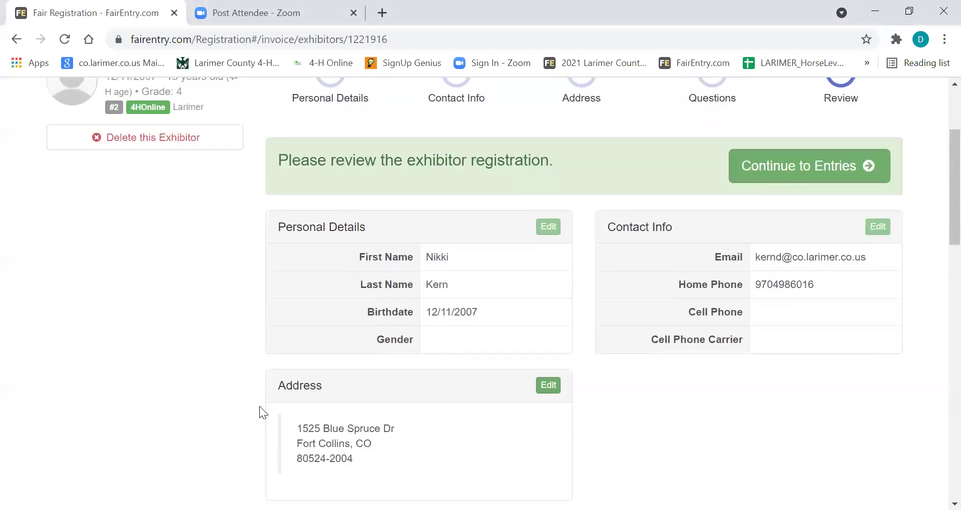
scroll(256, 406, "down", 4)
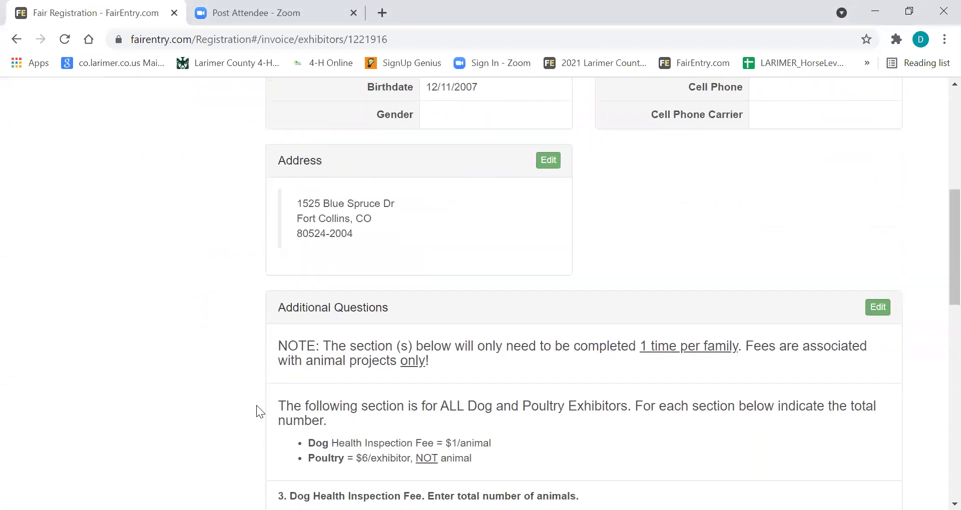
scroll(255, 405, "down", 2)
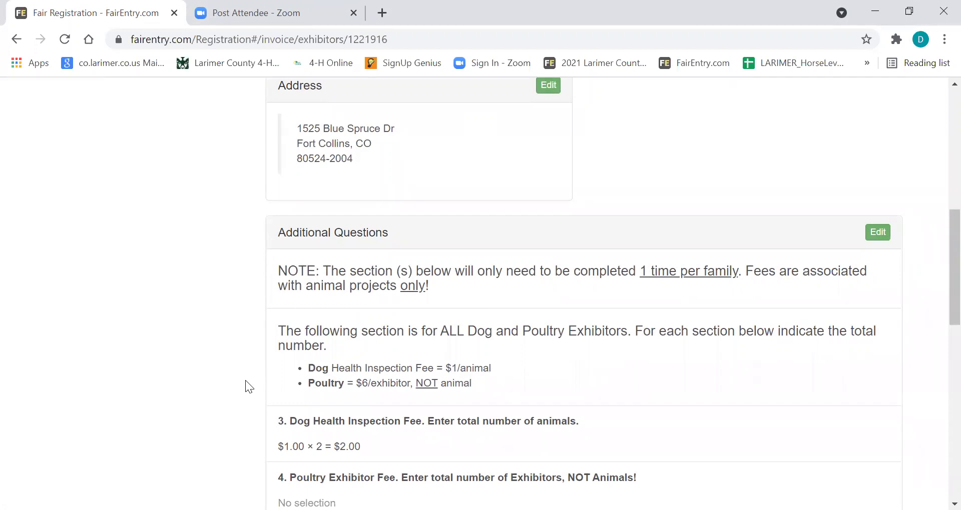
scroll(245, 380, "down", 3)
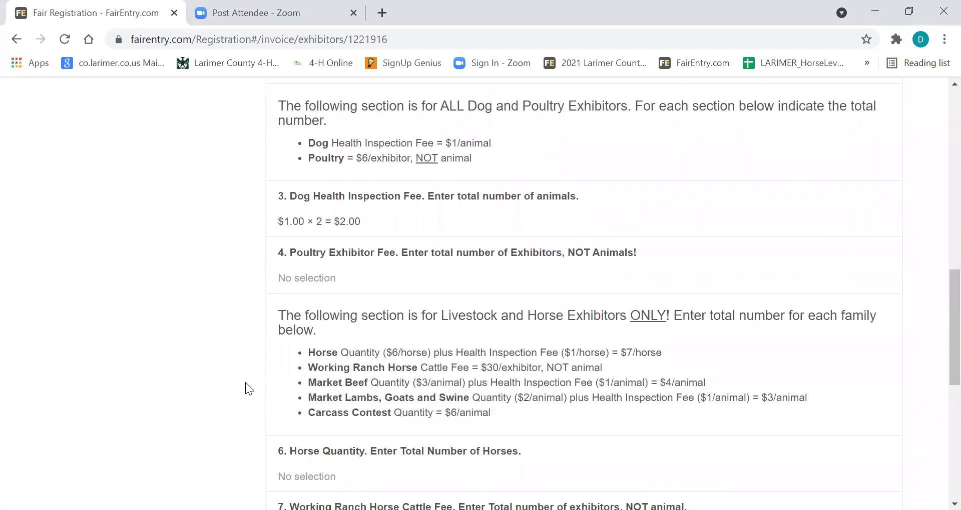
scroll(246, 382, "down", 3)
scroll(245, 383, "up", 7)
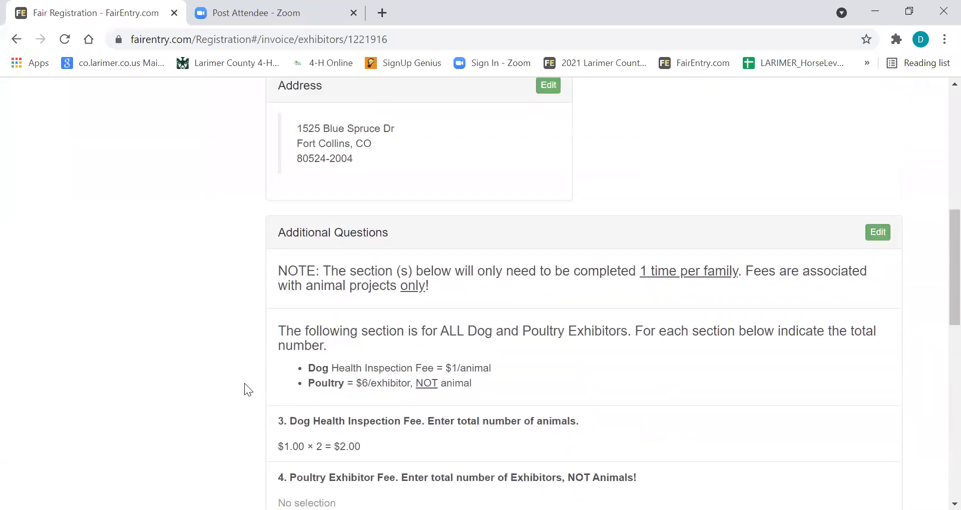
scroll(244, 384, "up", 6)
scroll(244, 384, "up", 1)
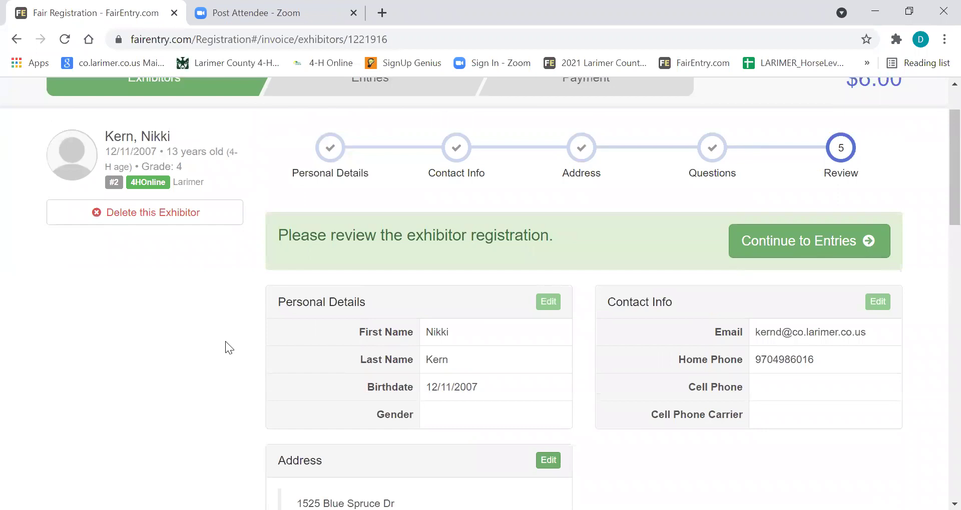
scroll(225, 341, "up", 2)
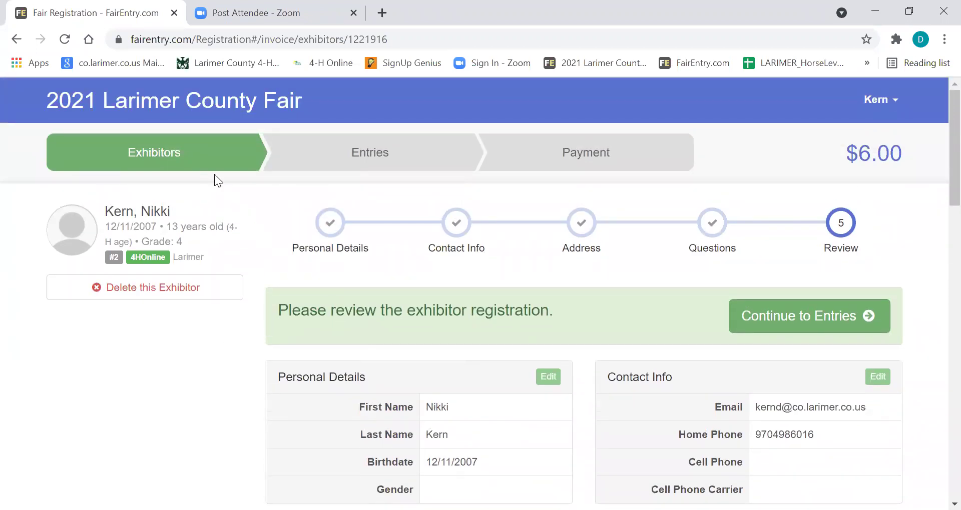
Reopen the exhibitor's registration from the exhibitor list and open its Additional Questions for editing
left_click(155, 163)
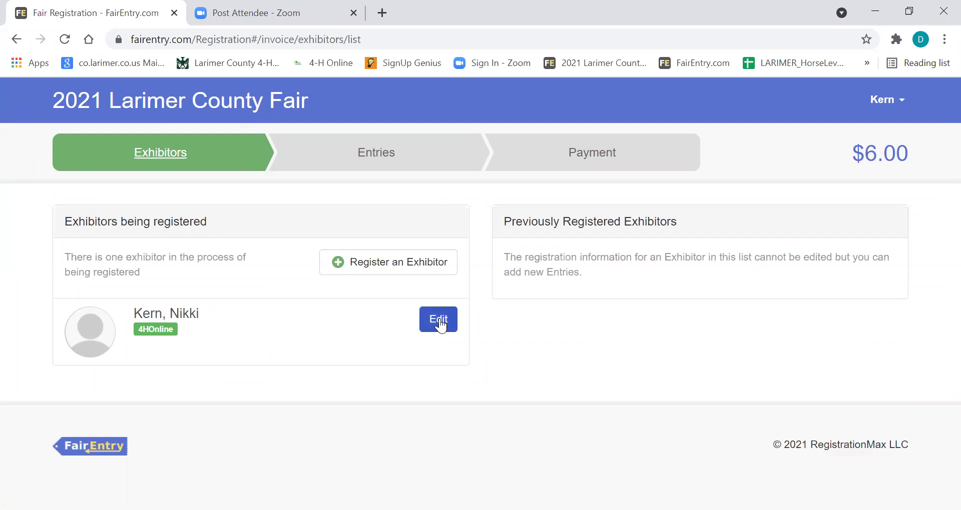
left_click(440, 324)
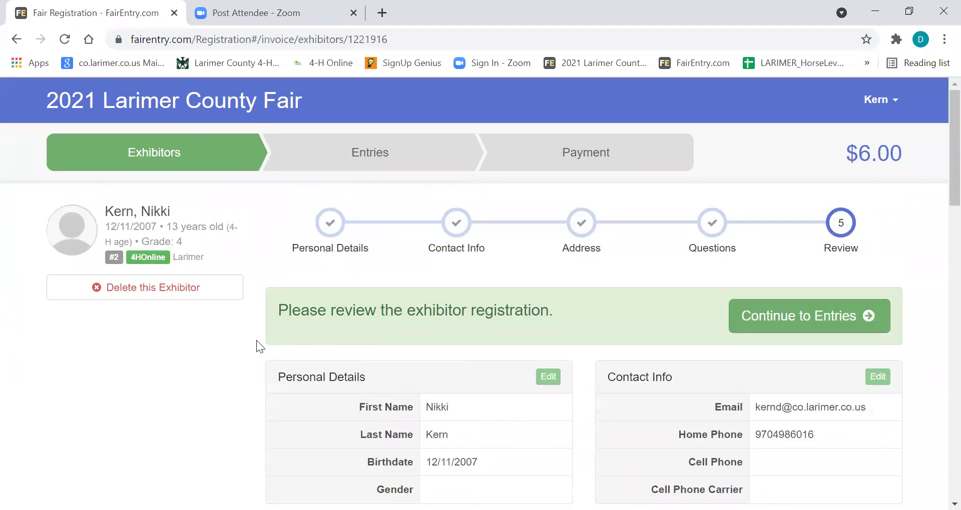
scroll(256, 342, "down", 2)
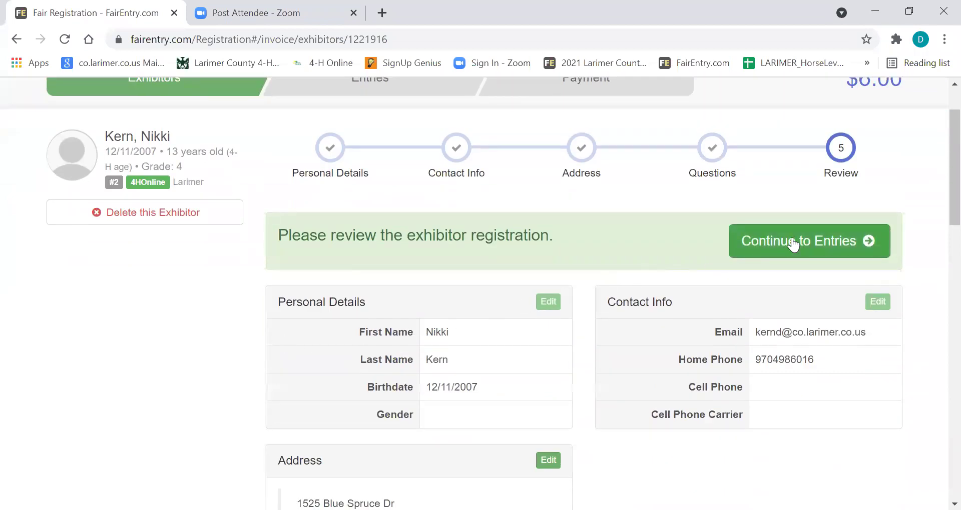
scroll(589, 385, "down", 10)
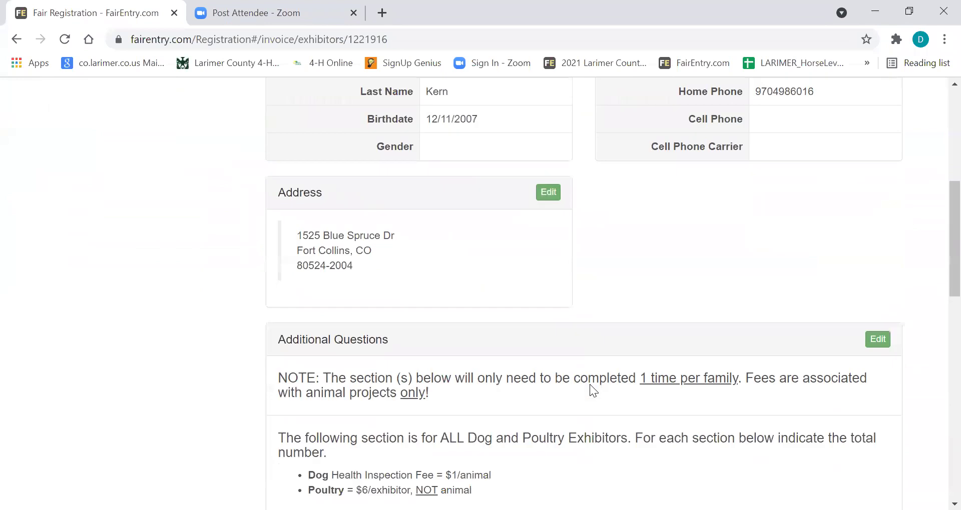
scroll(591, 384, "down", 2)
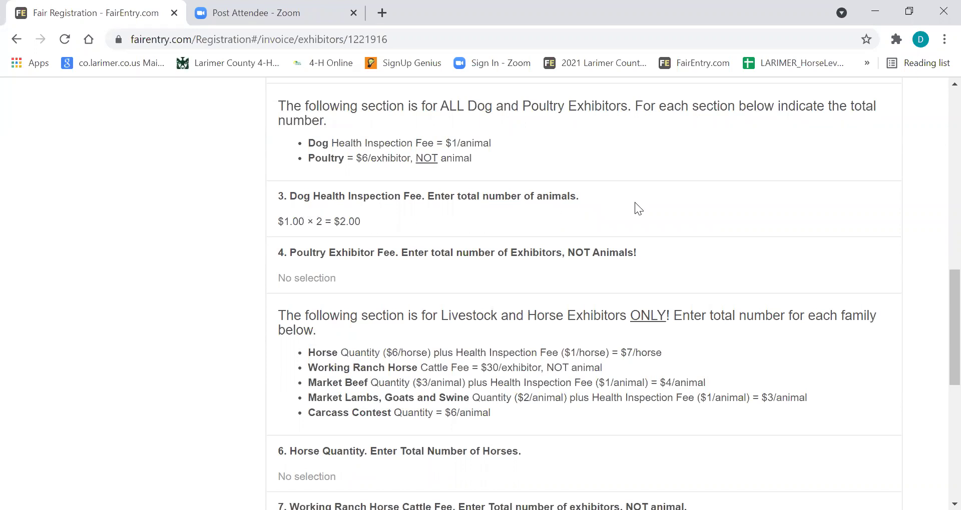
scroll(662, 213, "up", 3)
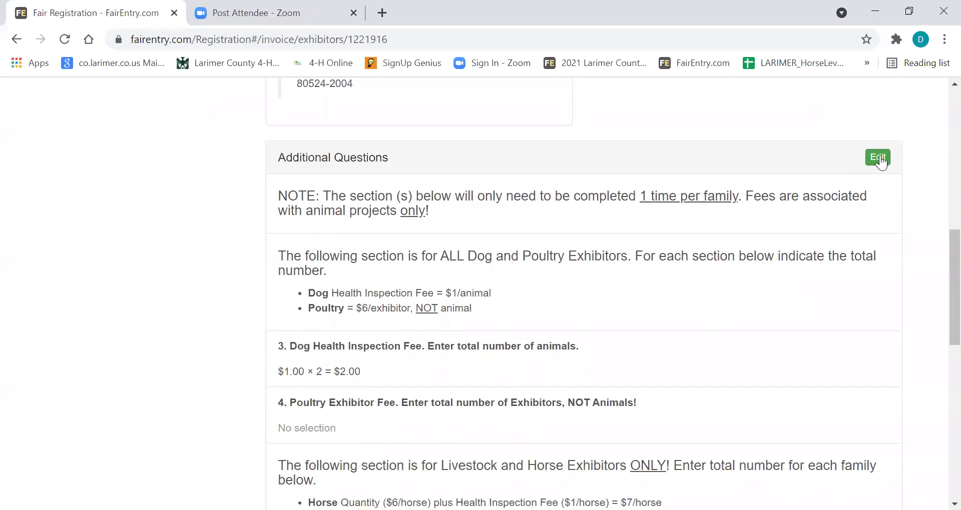
left_click(878, 158)
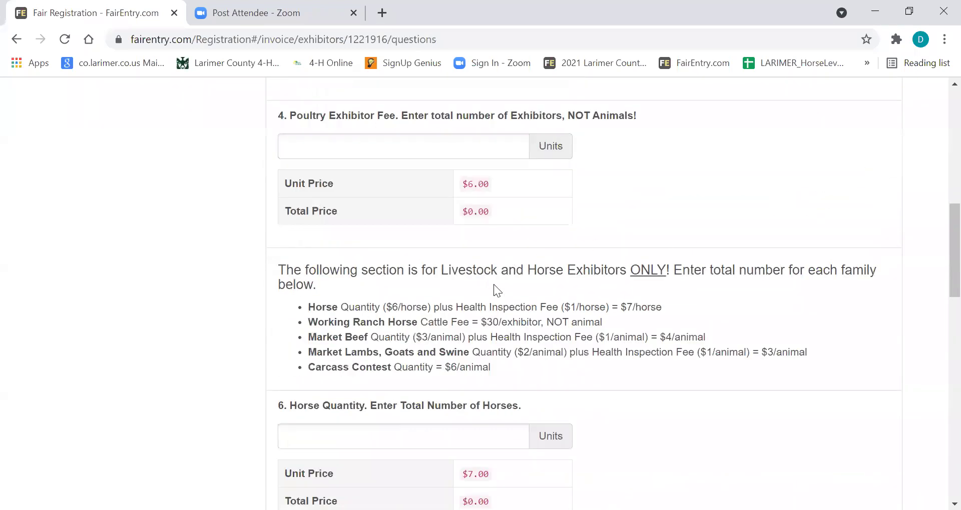
Lower the Dog Health Inspection Fee quantity to 0 units and restore it to 2
scroll(495, 286, "up", 2)
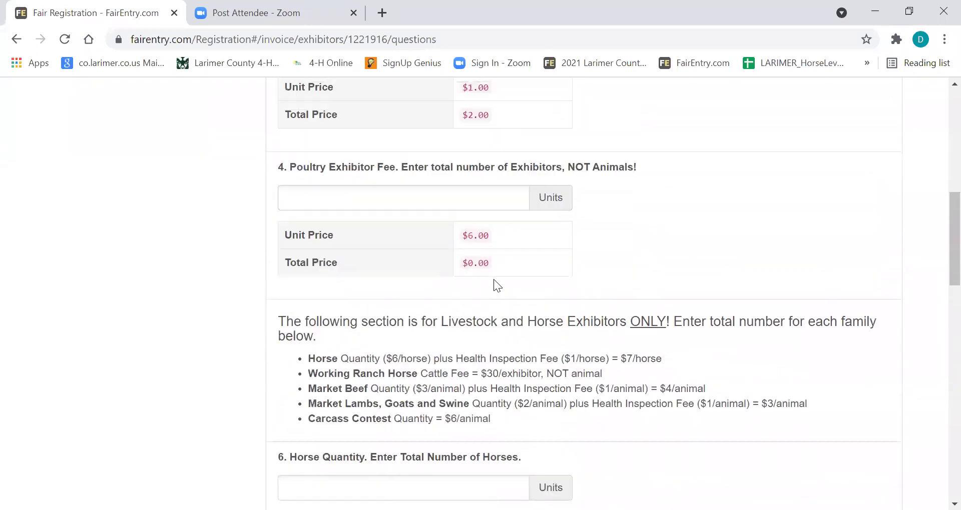
scroll(494, 279, "up", 4)
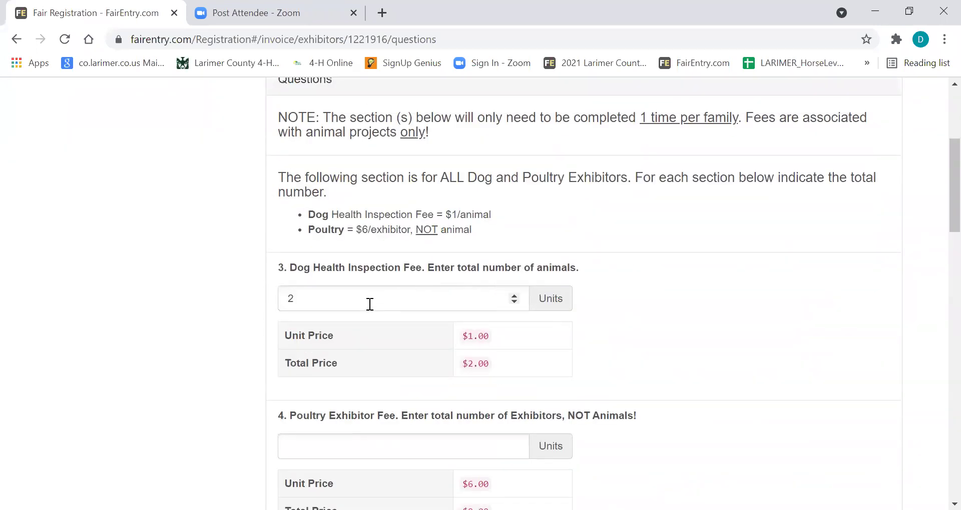
left_click(514, 302)
left_click(514, 302)
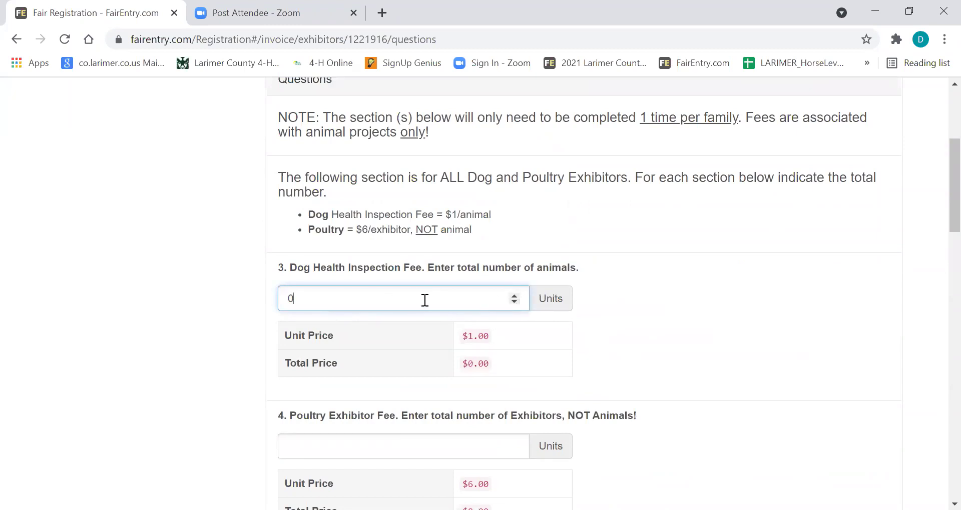
scroll(635, 278, "up", 5)
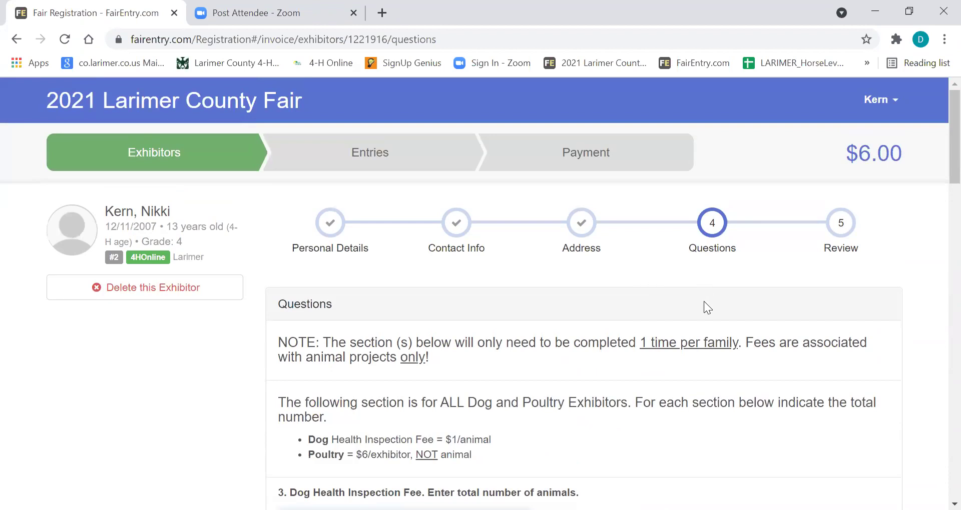
scroll(704, 303, "down", 6)
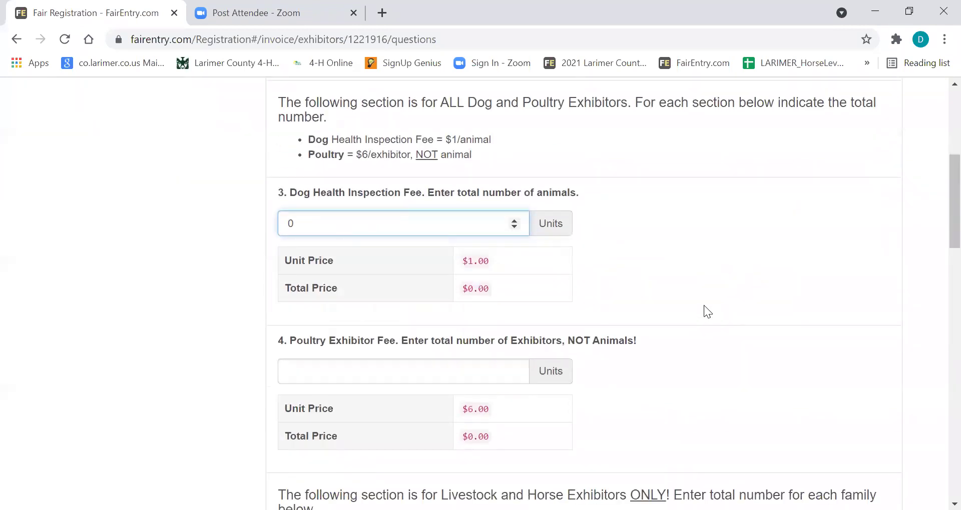
scroll(703, 306, "down", 2)
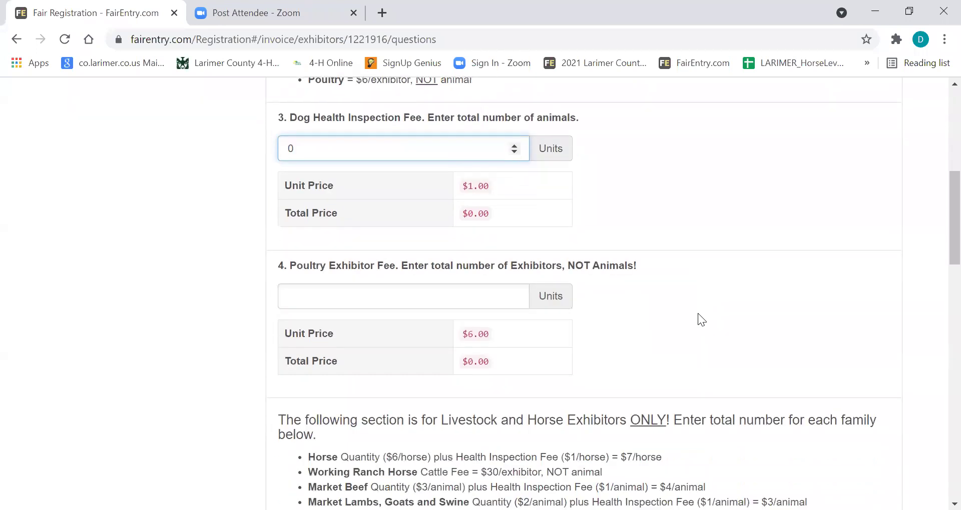
left_click(515, 145)
left_click(514, 144)
Lower the Market Beef quantity to 0 units and restore it to 1
scroll(652, 215, "down", 6)
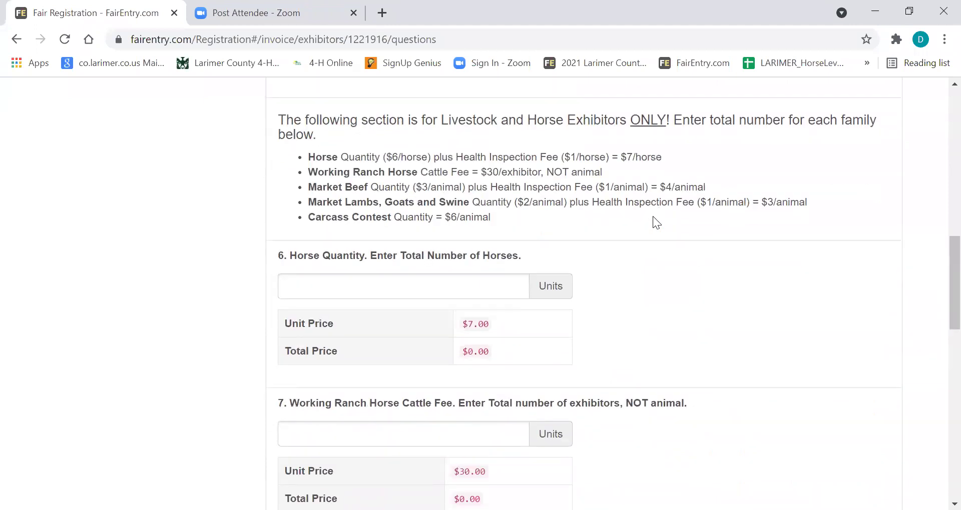
scroll(653, 216, "down", 6)
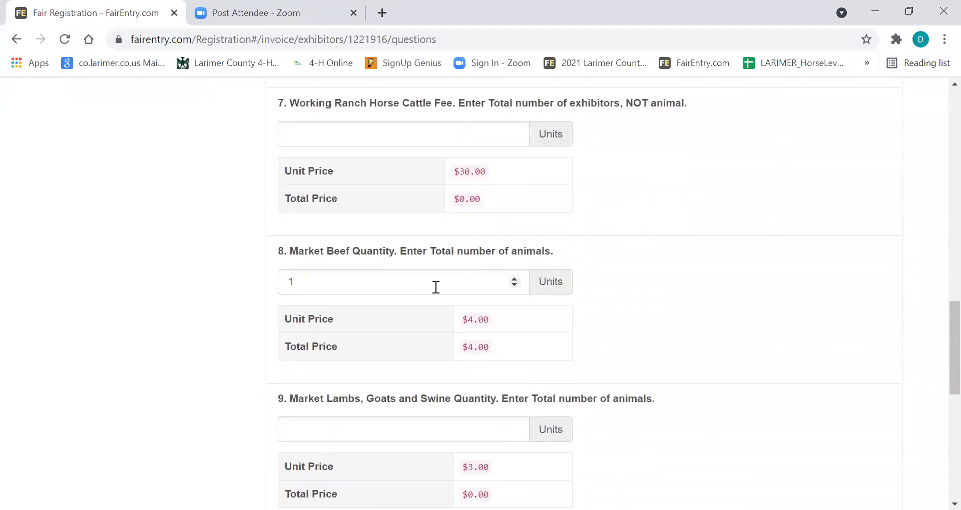
left_click(514, 285)
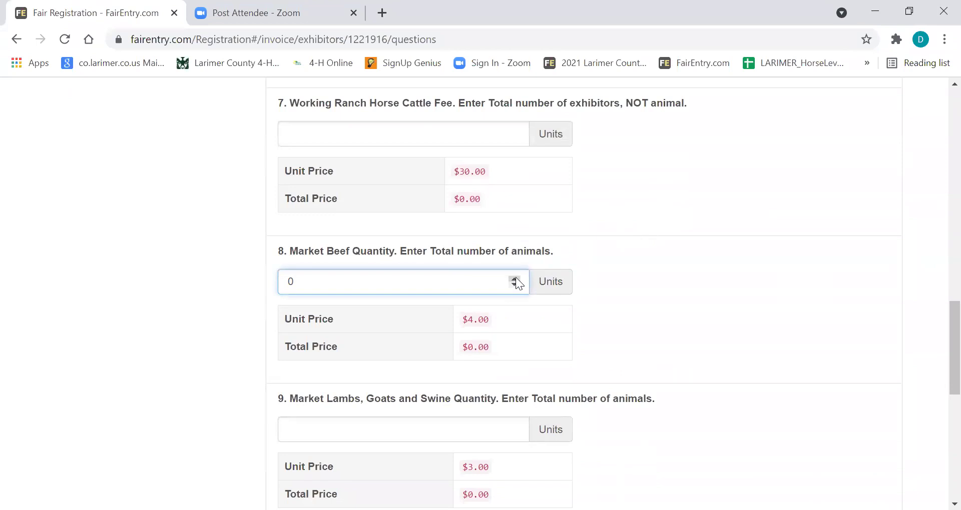
left_click(515, 278)
Look over the remaining questions down to the Code of Ethics agreement and save the answers
scroll(601, 331, "down", 5)
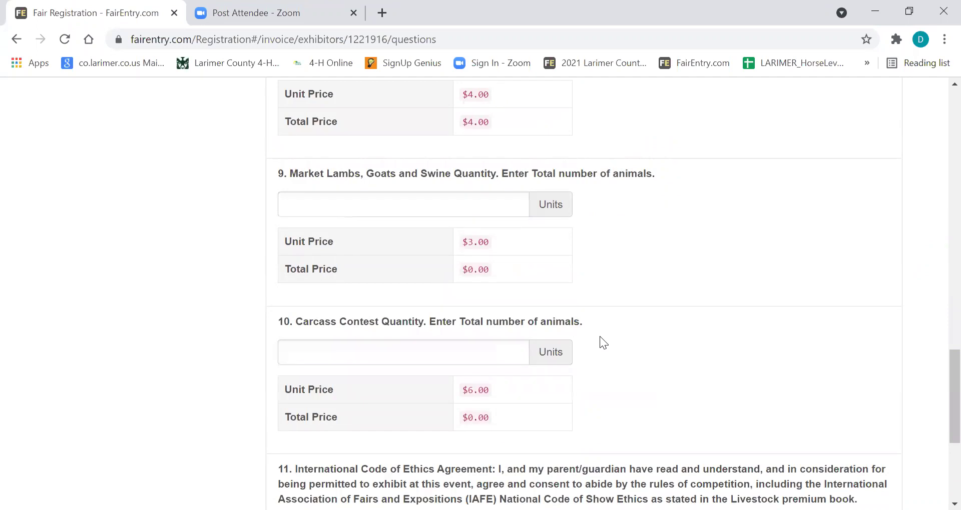
scroll(599, 336, "down", 5)
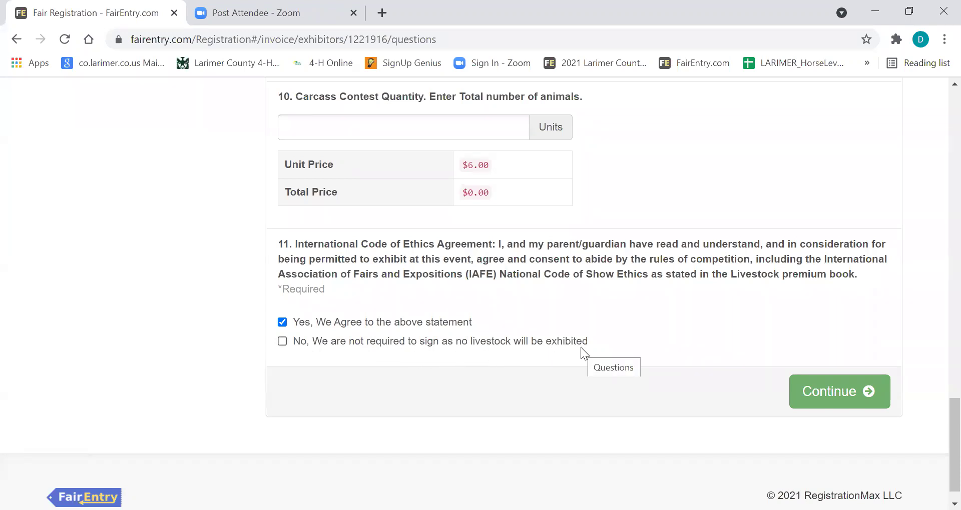
left_click(826, 394)
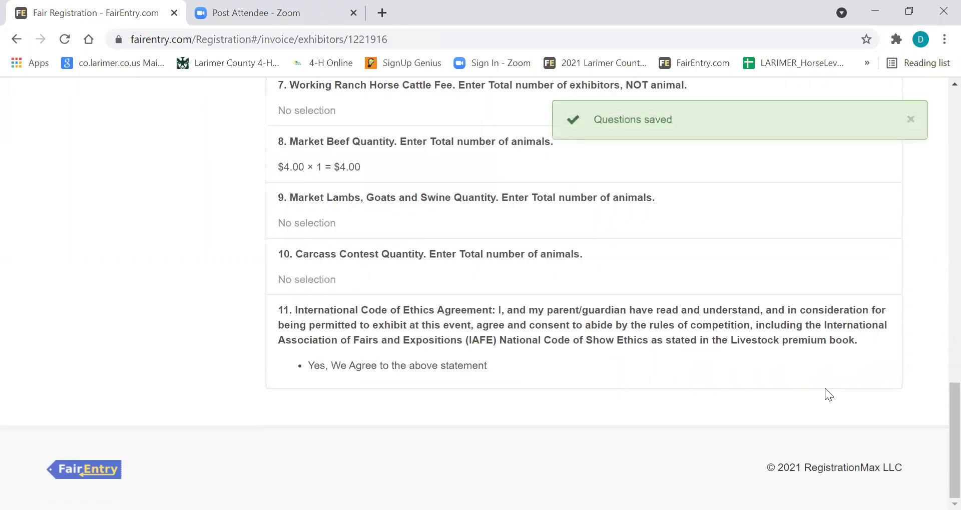
Review the exhibitor registration and proceed to its entries
scroll(761, 378, "up", 10)
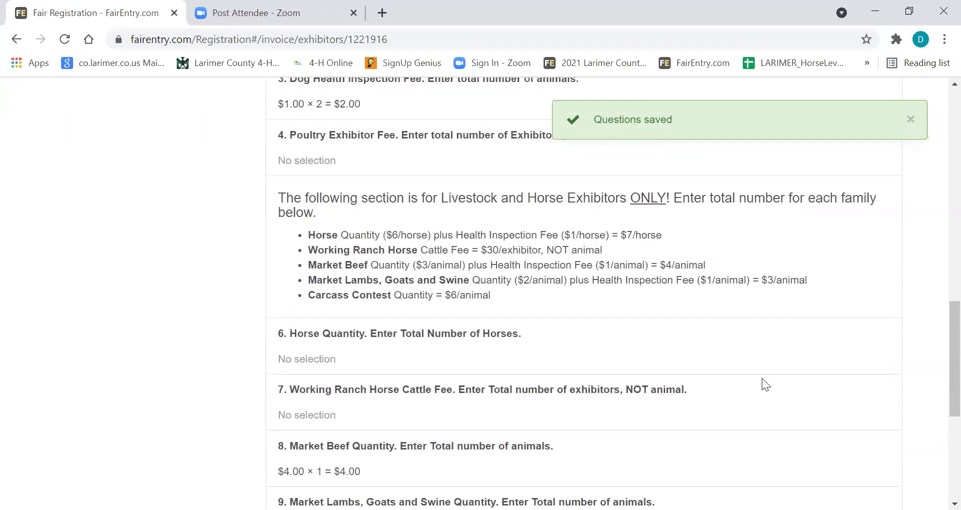
scroll(762, 379, "up", 9)
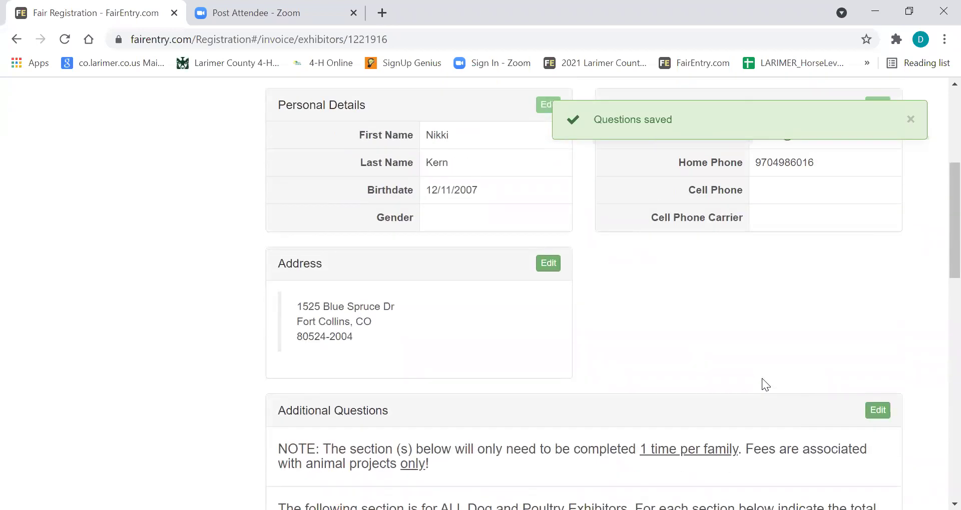
scroll(762, 378, "up", 1)
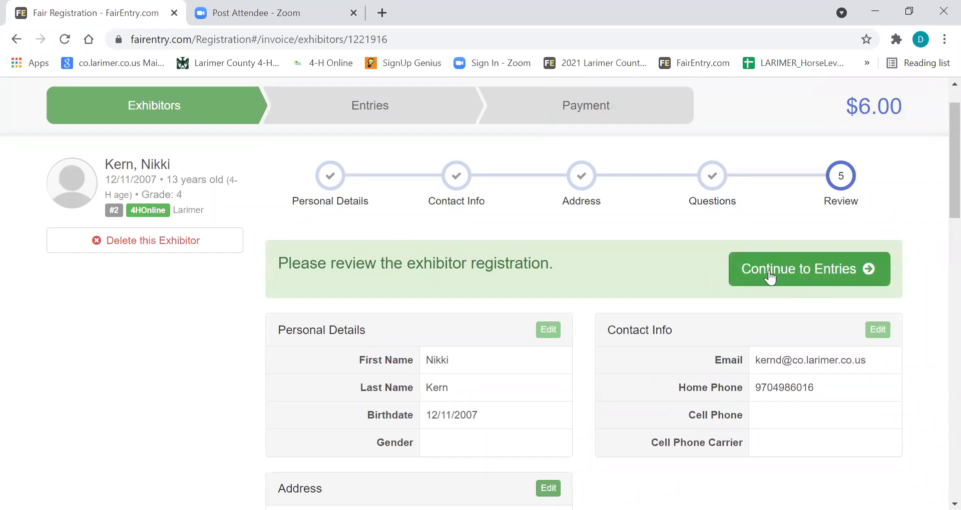
left_click(815, 270)
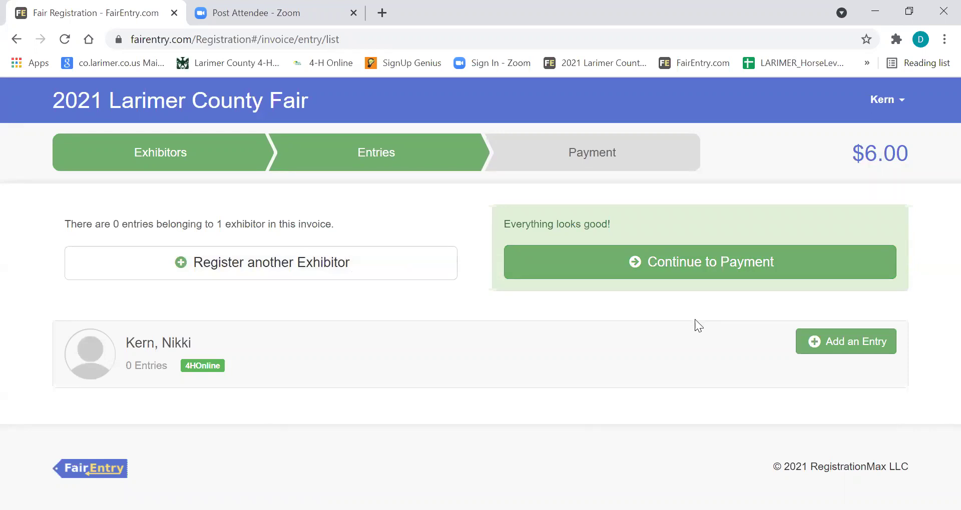
Start an entry for the exhibitor in the Dog Trials Contest department, Dog Showmanship division, class 502: Intermediate Novice Showmanship
left_click(857, 343)
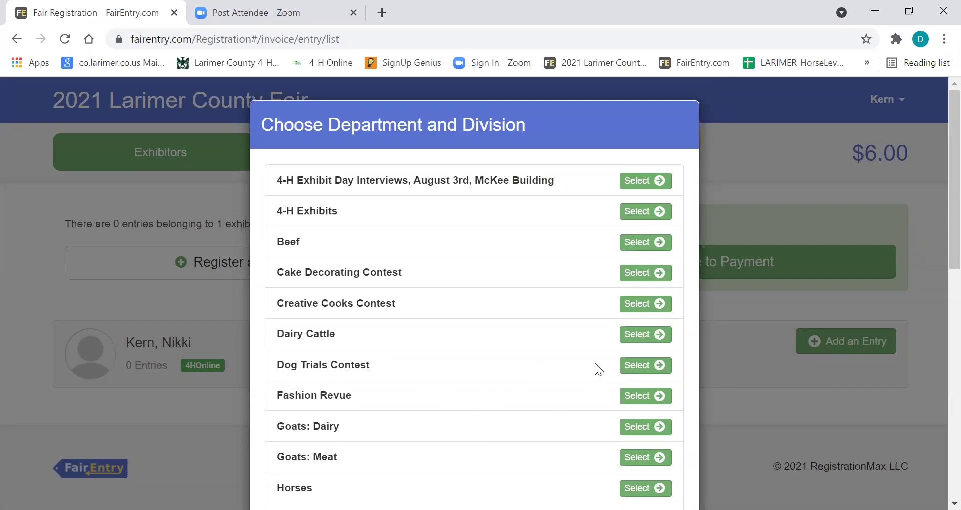
left_click(636, 367)
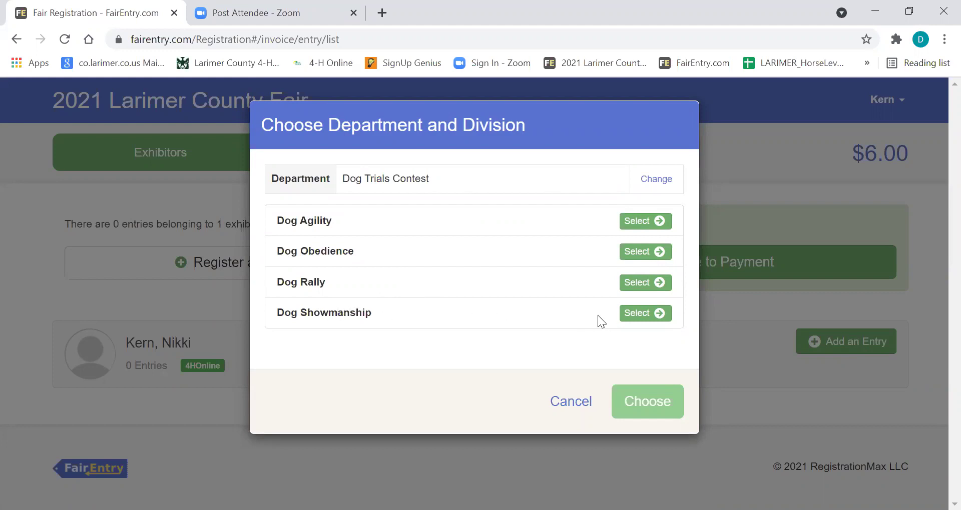
left_click(638, 316)
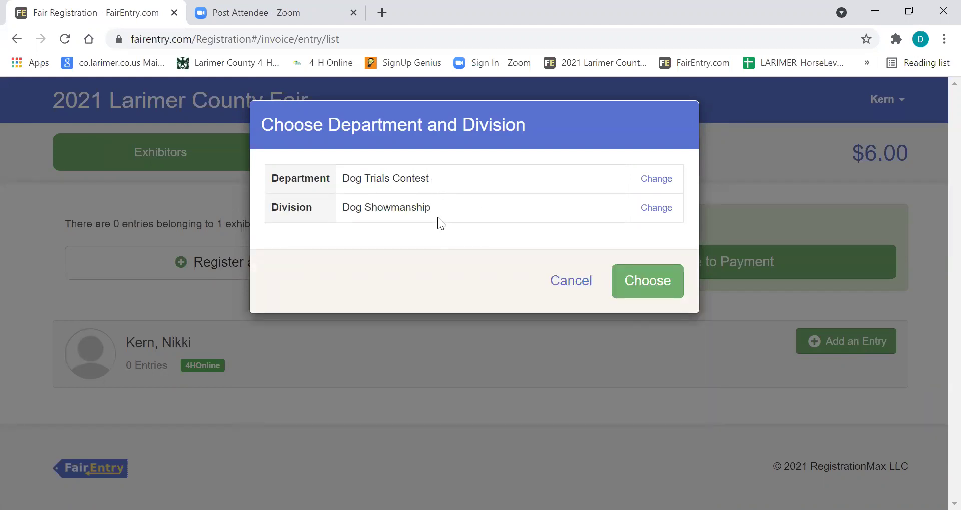
left_click(649, 284)
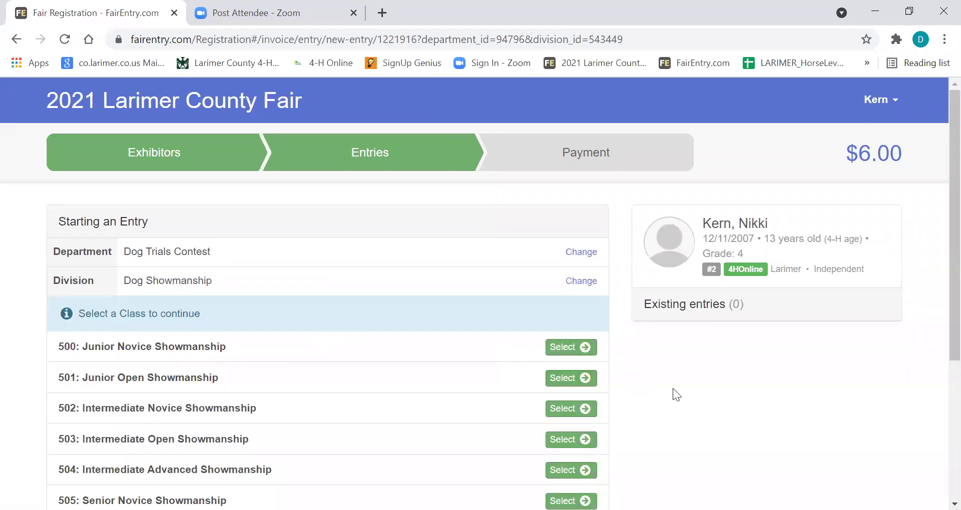
scroll(664, 377, "down", 1)
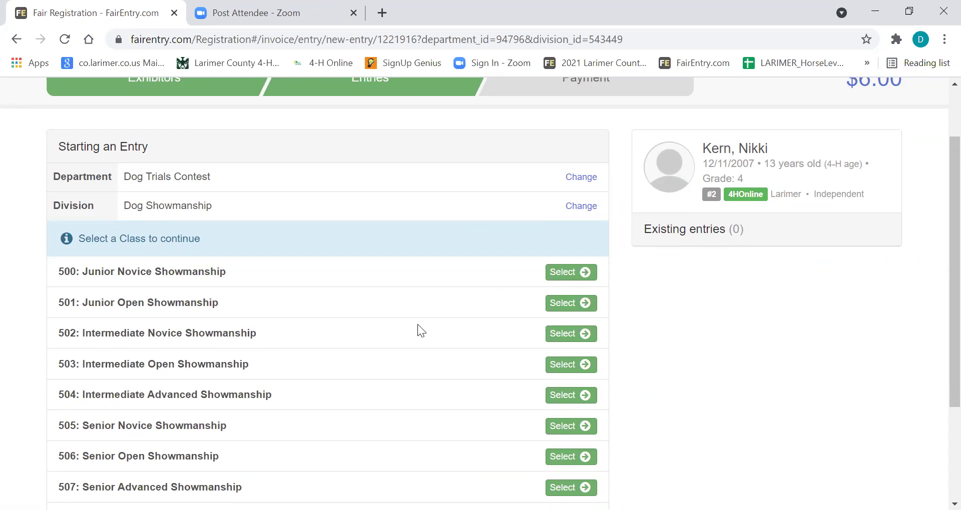
left_click(565, 339)
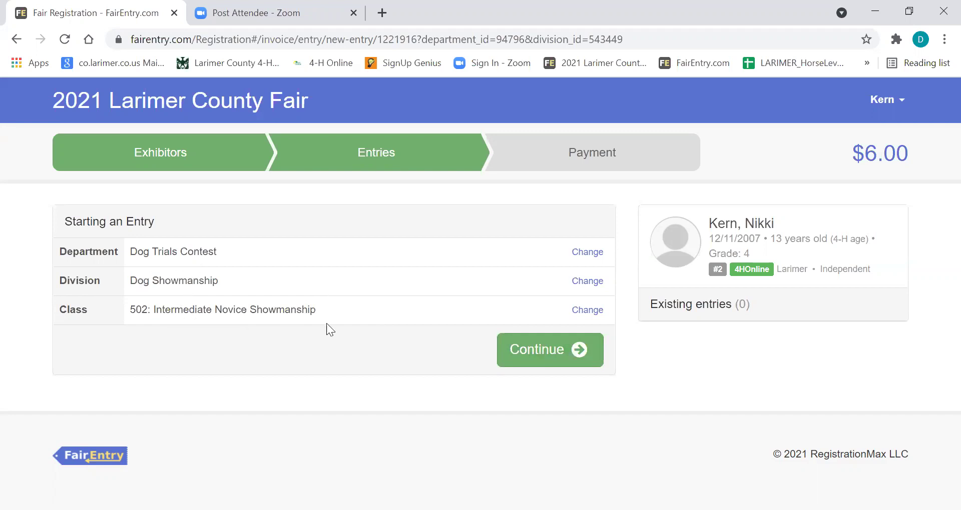
left_click(535, 355)
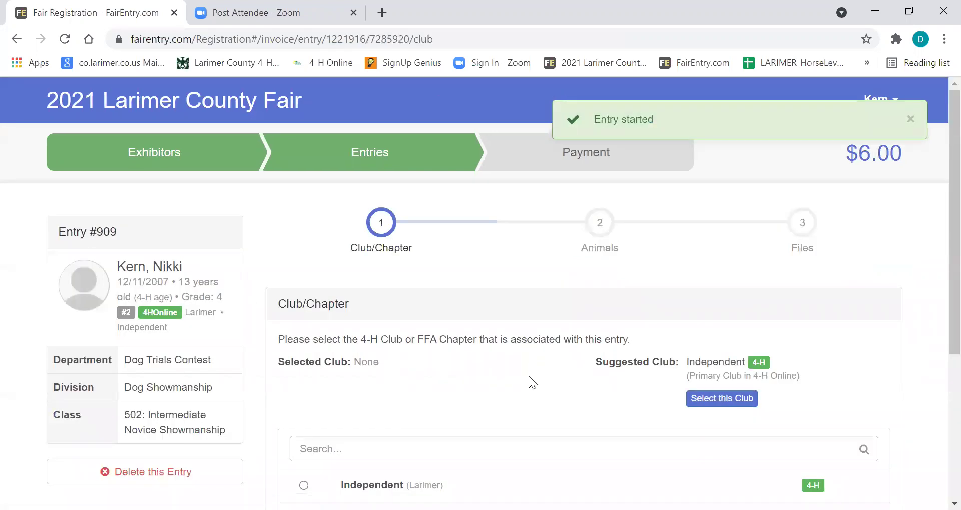
Assign the Independent (Larimer) 4-H club to the Dog Showmanship entry and save it
scroll(499, 379, "down", 3)
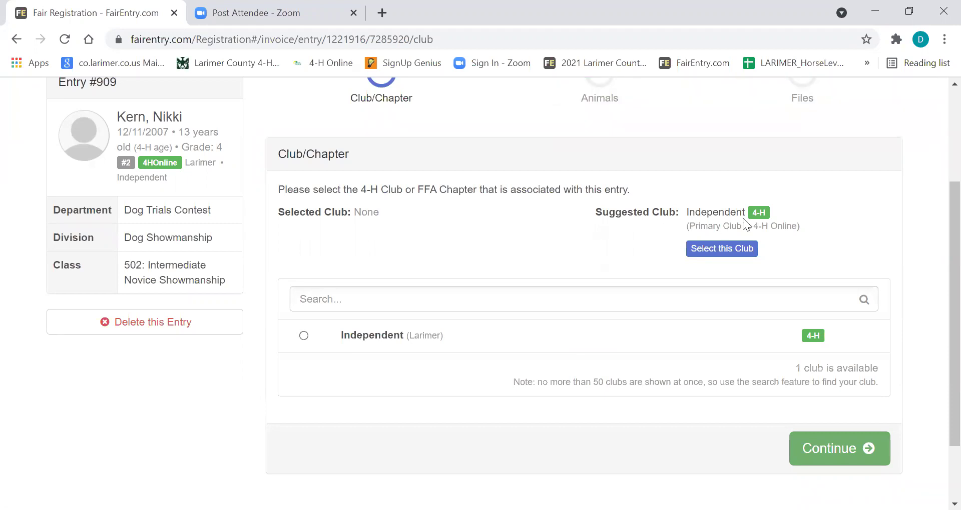
left_click(303, 335)
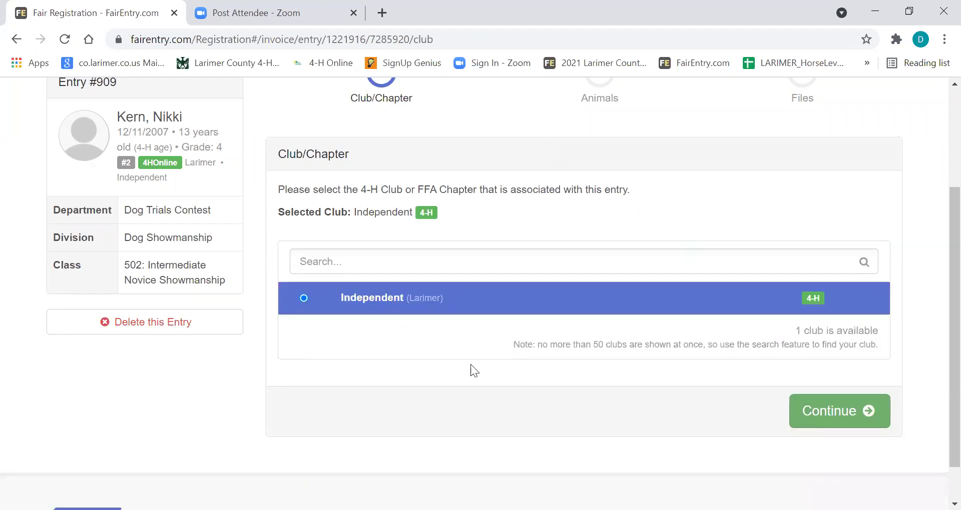
left_click(828, 414)
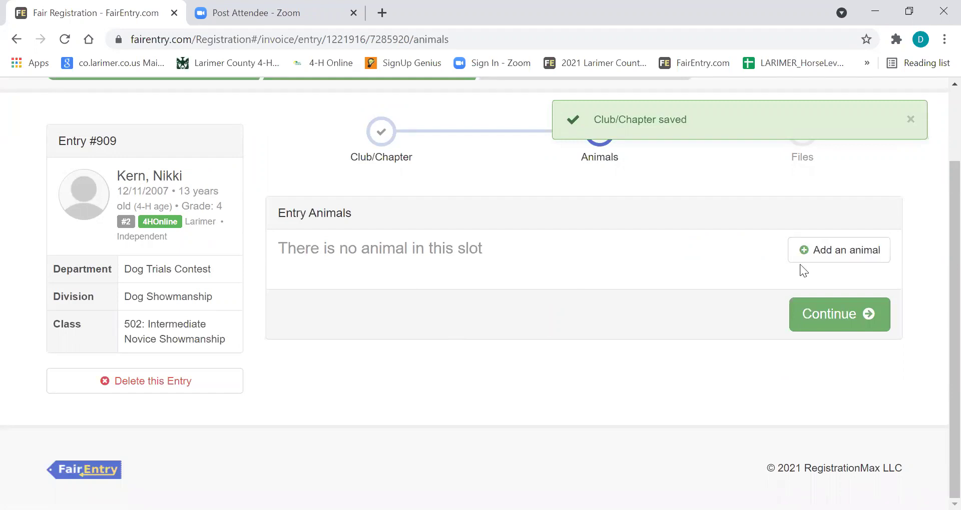
Add the existing dog Memphis to the Dog Showmanship entry, look over its details and photo, and save the animal
left_click(845, 251)
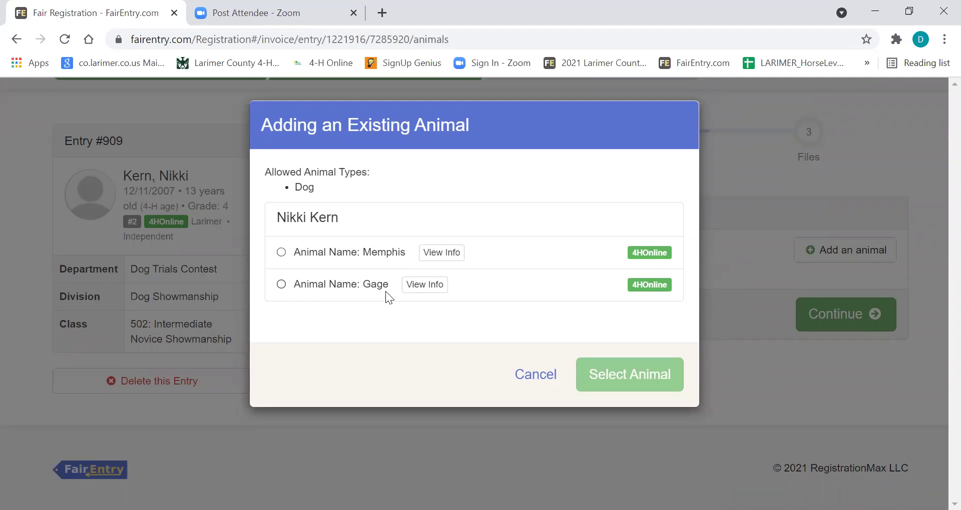
left_click(281, 253)
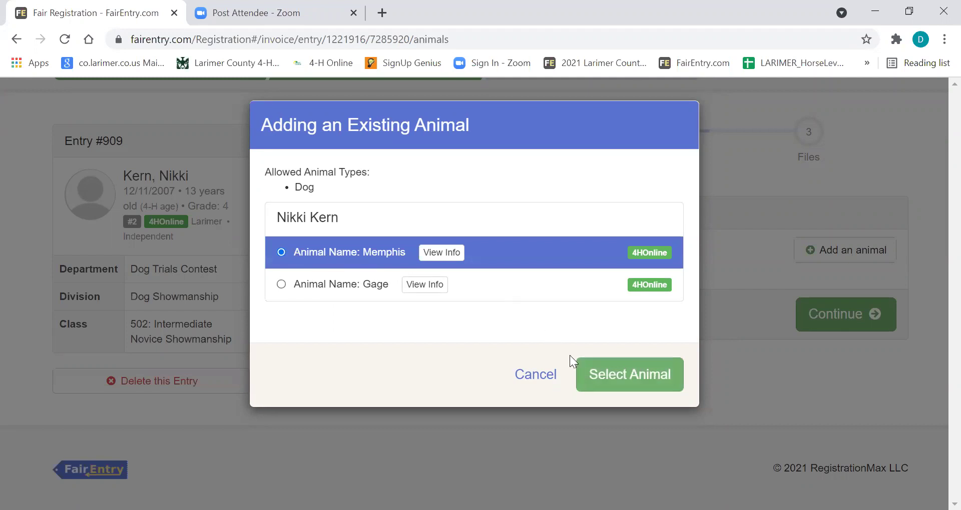
left_click(634, 374)
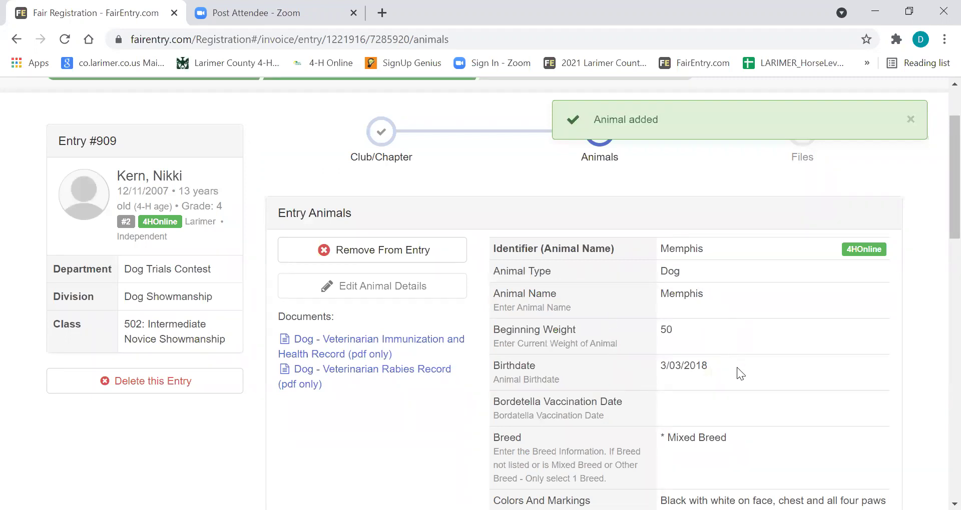
scroll(742, 377, "down", 9)
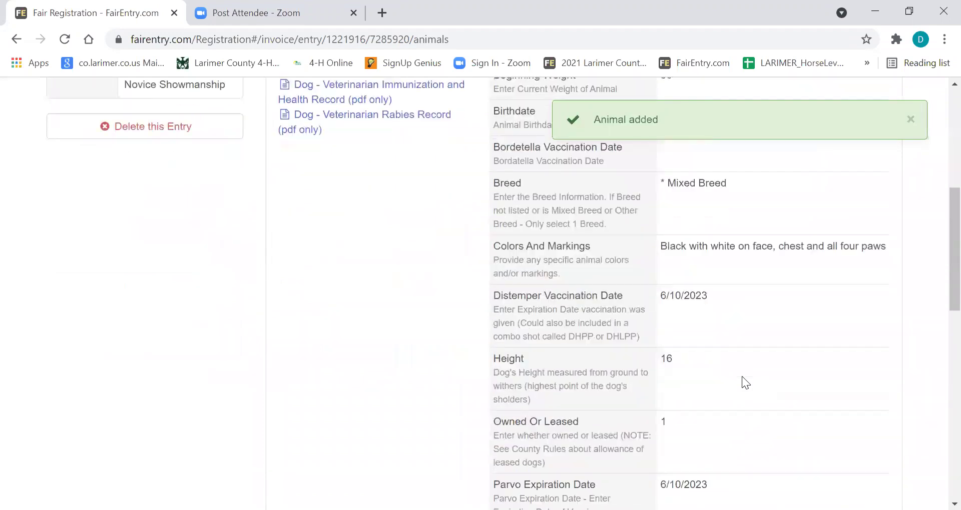
scroll(742, 376, "down", 6)
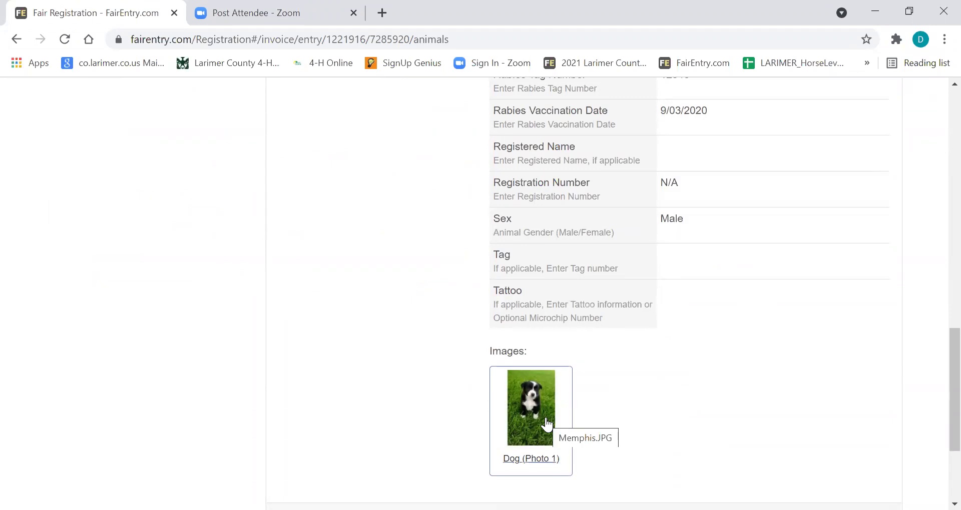
scroll(702, 395, "down", 3)
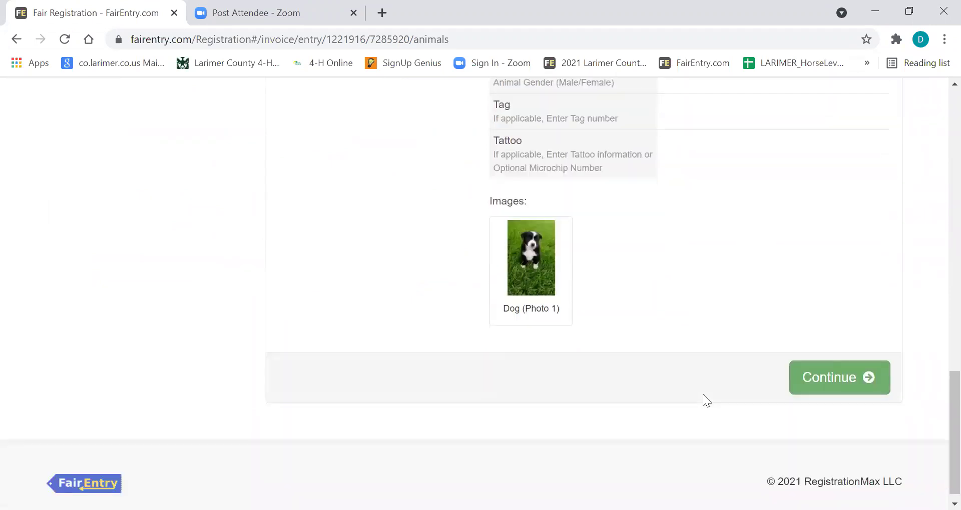
left_click(830, 381)
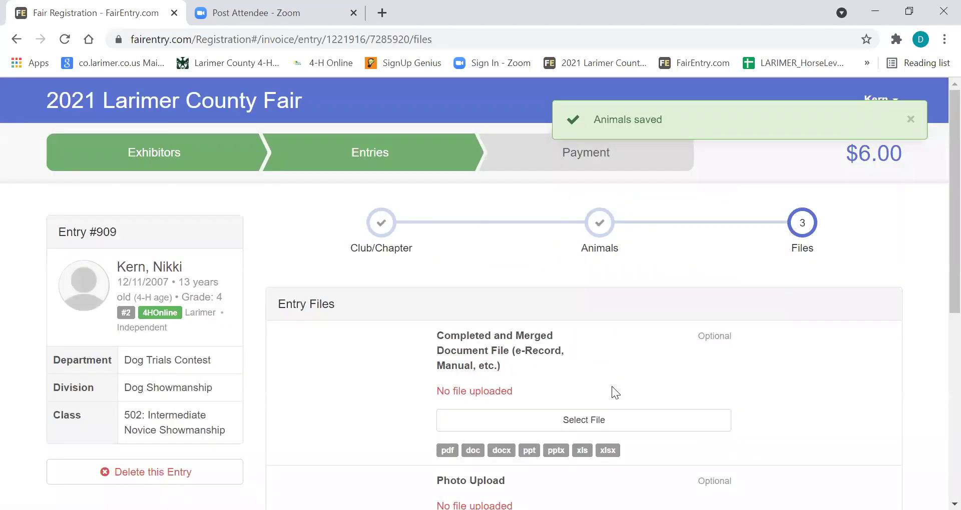
Finish the Dog Showmanship entry without uploading any of the optional files
scroll(612, 387, "down", 4)
scroll(613, 387, "down", 3)
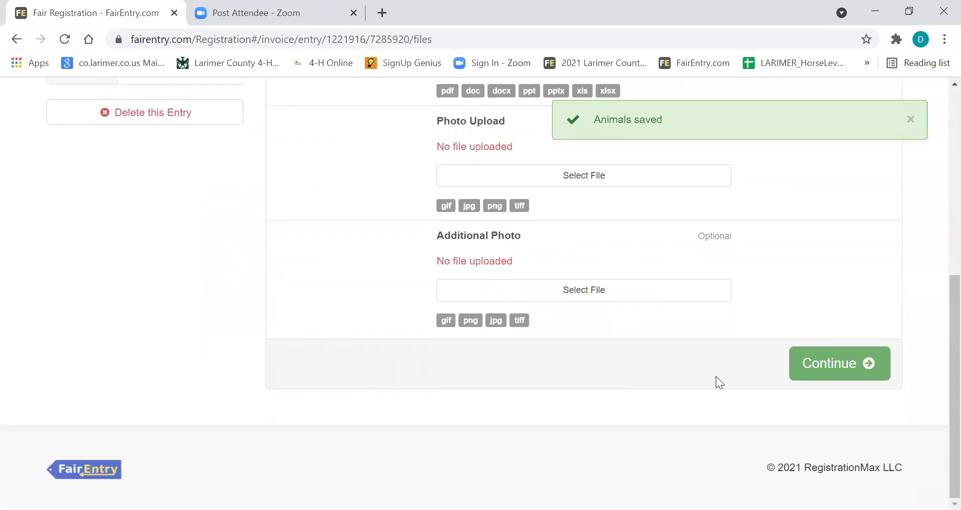
left_click(832, 364)
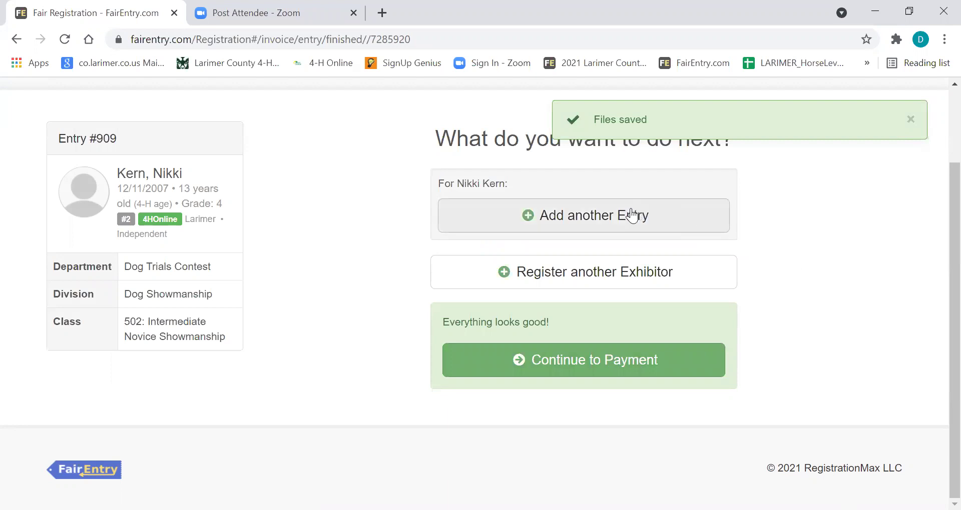
Try to start another Dog Trials Contest entry for the same exhibitor in the Dog Obedience division
left_click(585, 216)
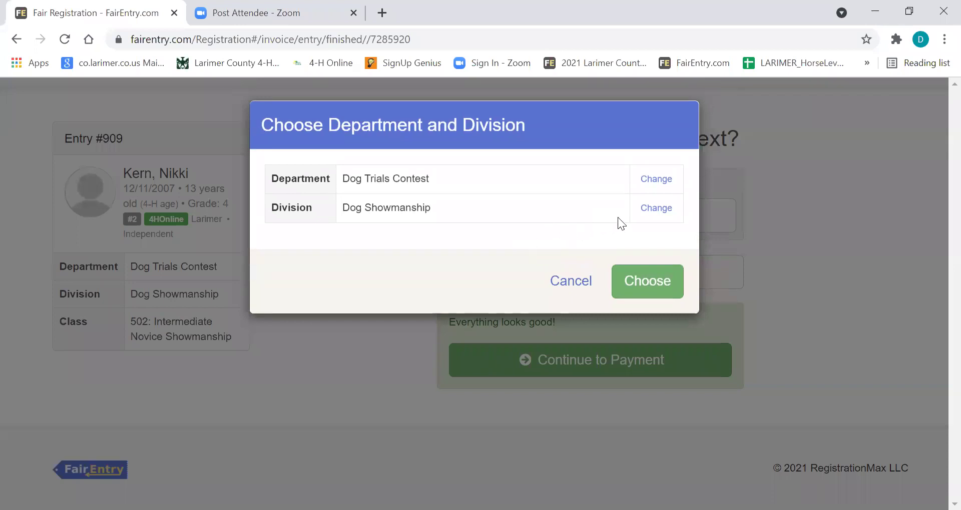
left_click(659, 208)
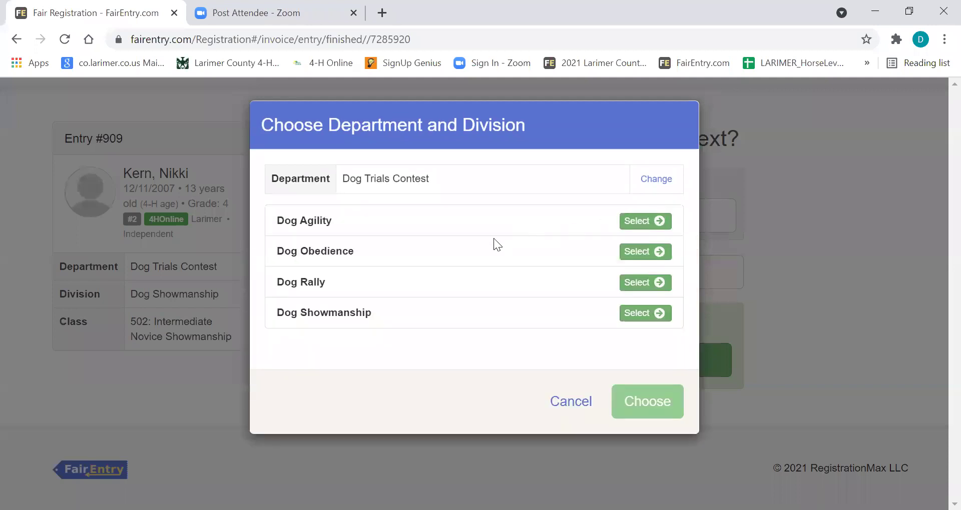
left_click(638, 251)
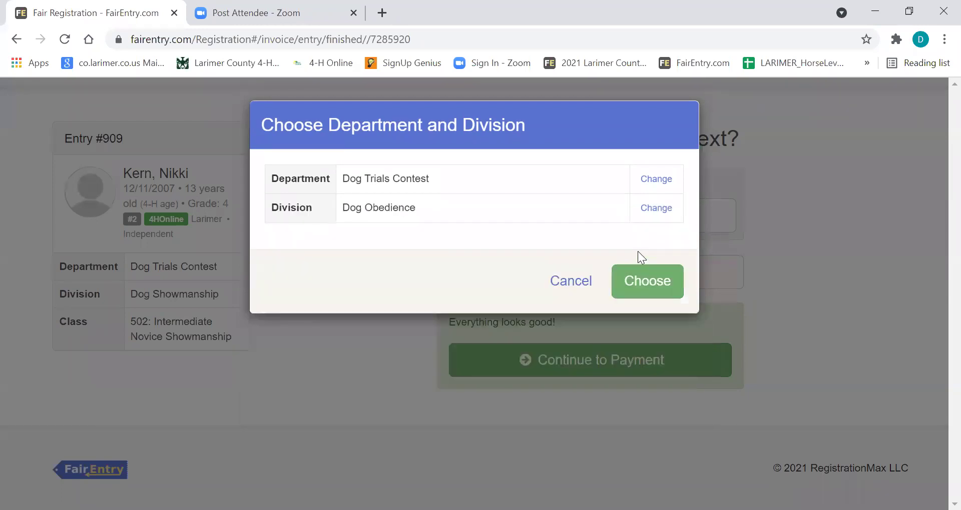
left_click(643, 284)
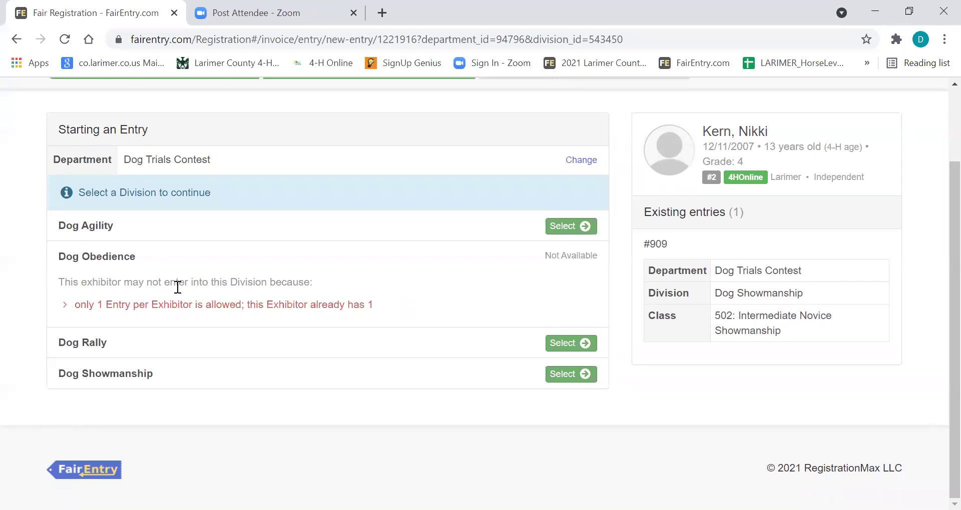
Start a Dog Rally entry in class 532: Rally Novice A and assign it to the Independent club
left_click(562, 344)
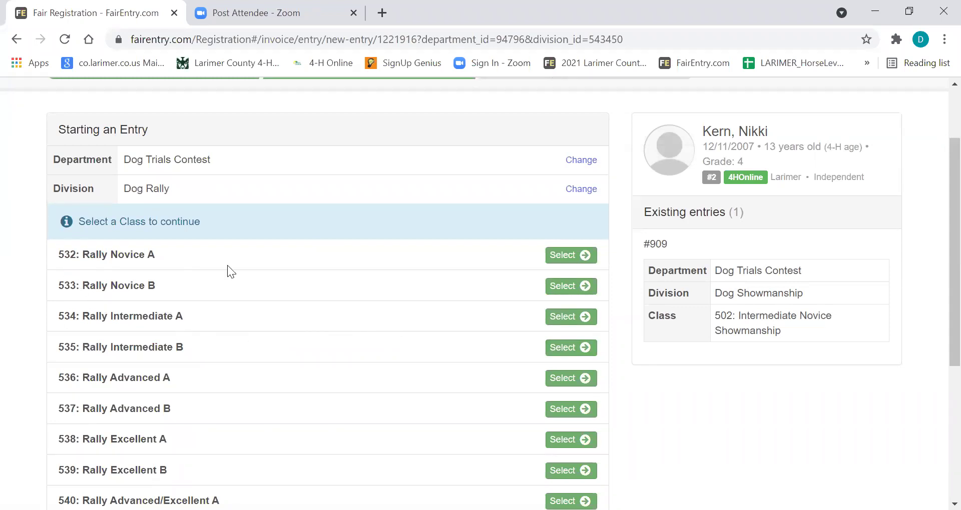
left_click(564, 255)
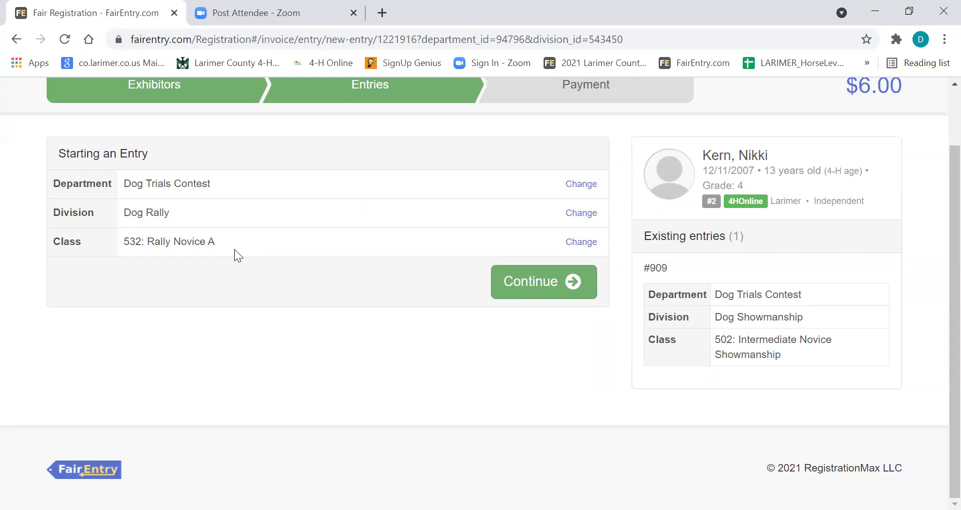
left_click(523, 284)
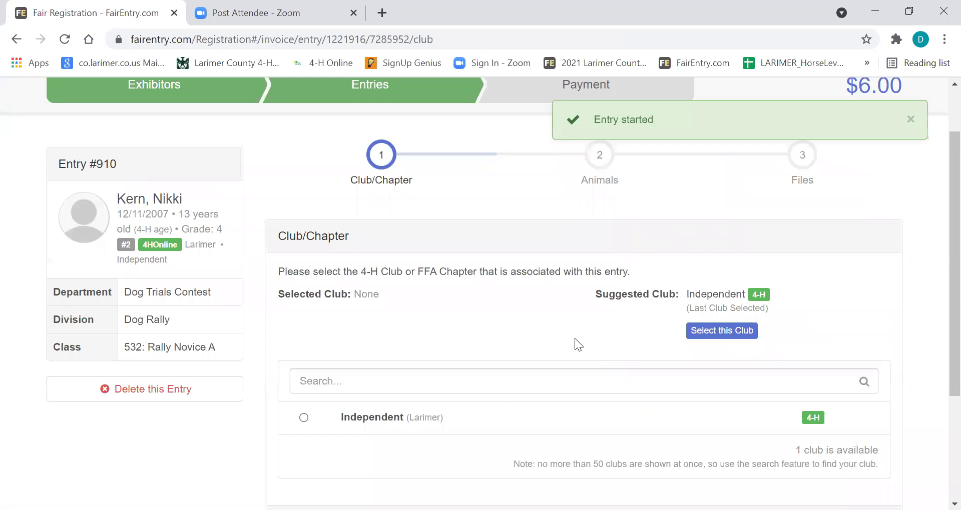
left_click(323, 418)
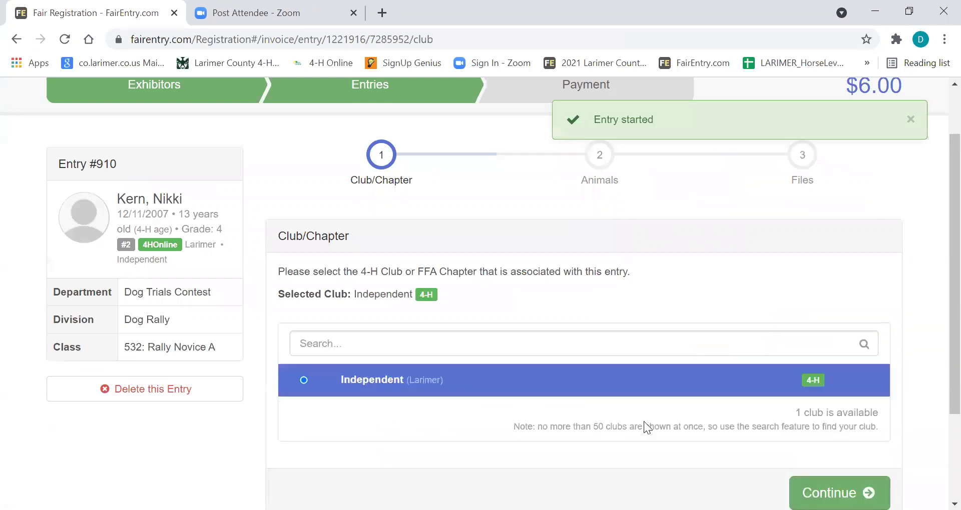
left_click(839, 493)
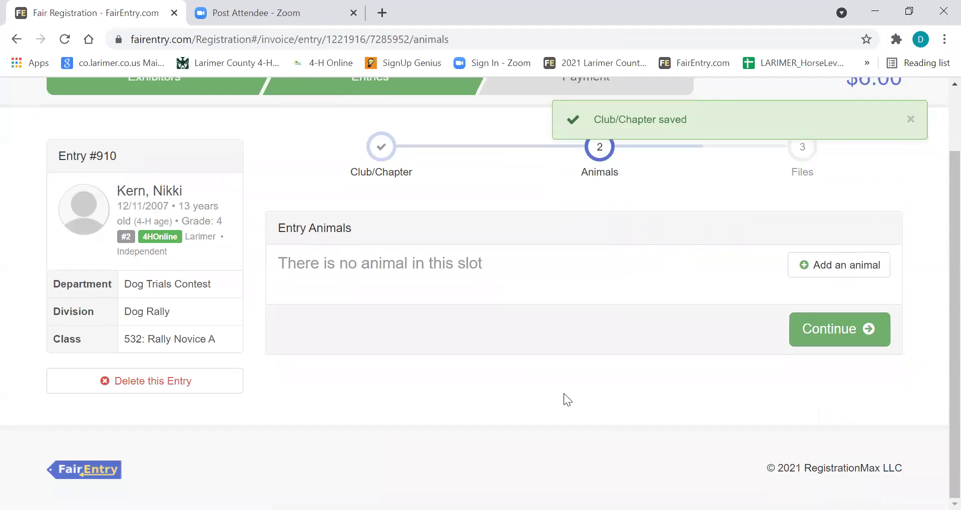
Leave the Dog Rally entry at its Animals stage and view the exhibitor's list of entries
scroll(563, 393, "up", 2)
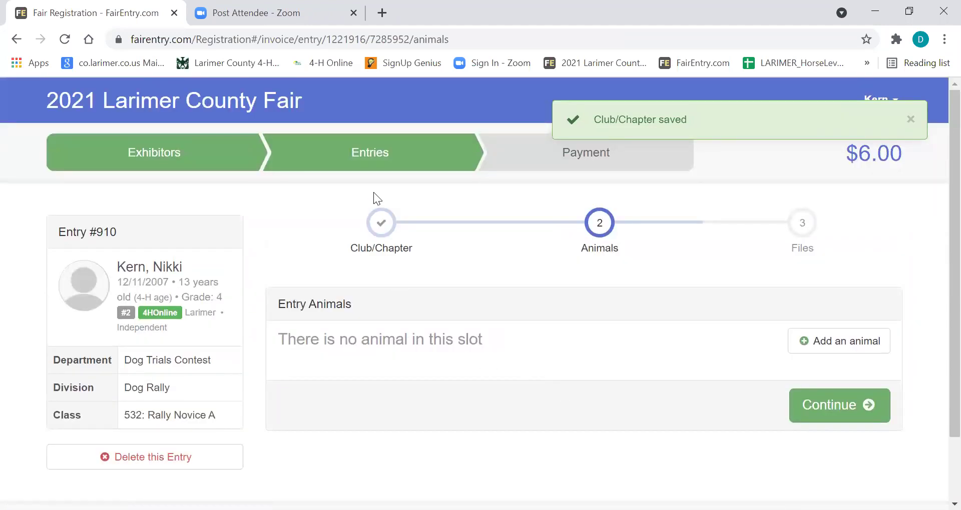
left_click(370, 160)
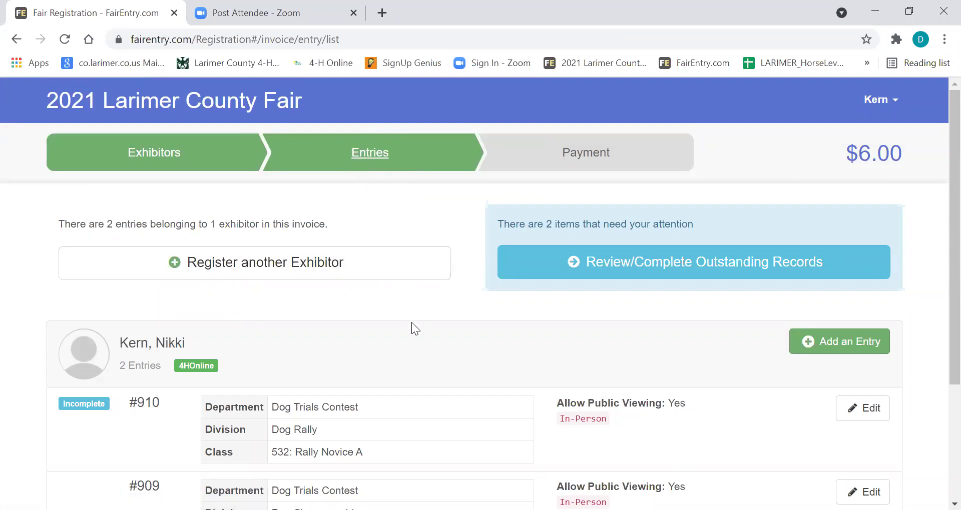
scroll(412, 322, "down", 3)
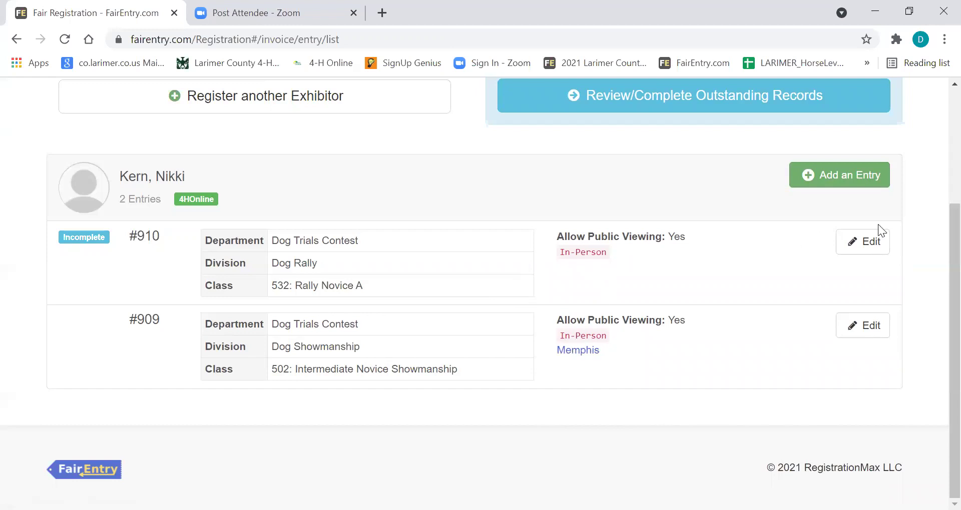
Open the incomplete Dog Rally entry, examine which sections still need completing, and return to the entries list
left_click(872, 244)
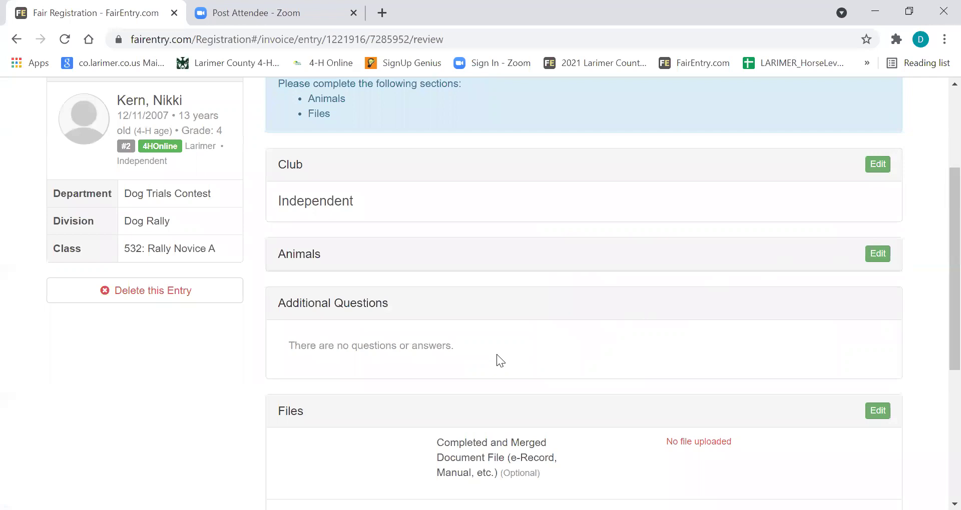
scroll(516, 341, "up", 3)
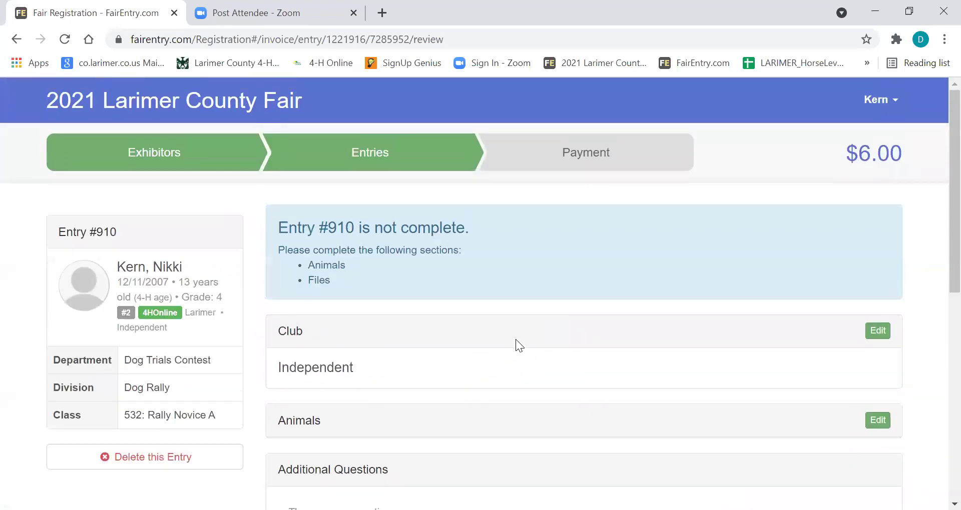
scroll(515, 341, "down", 3)
scroll(516, 343, "down", 5)
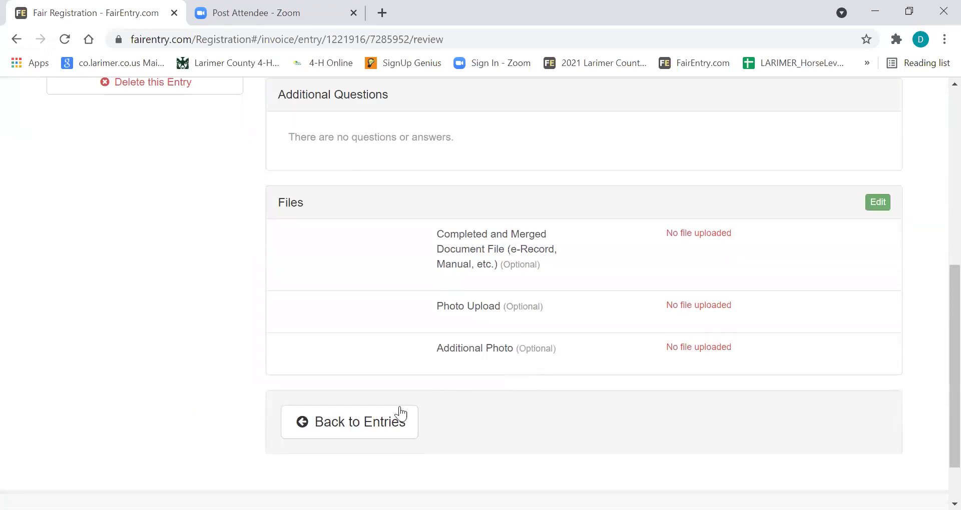
left_click(369, 423)
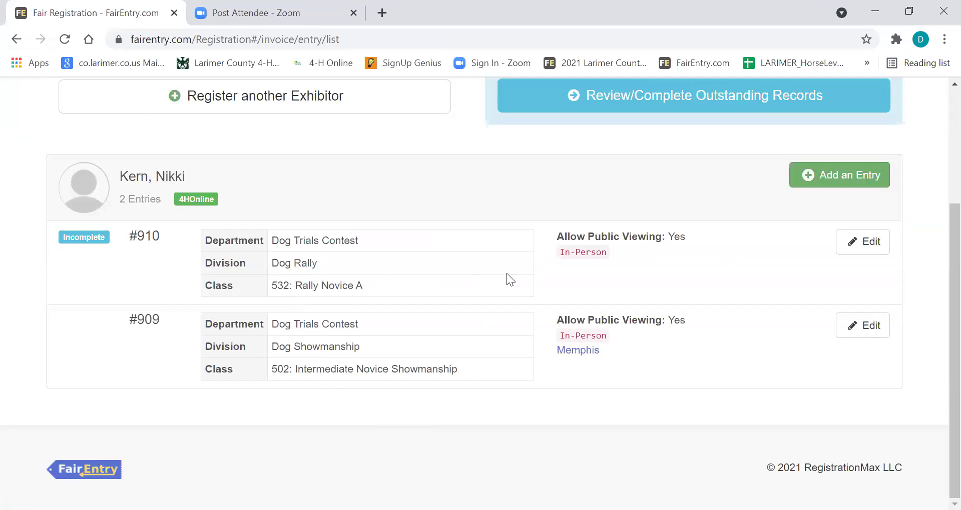
Delete the incomplete Dog Rally entry in class 532: Rally Novice A
left_click(866, 244)
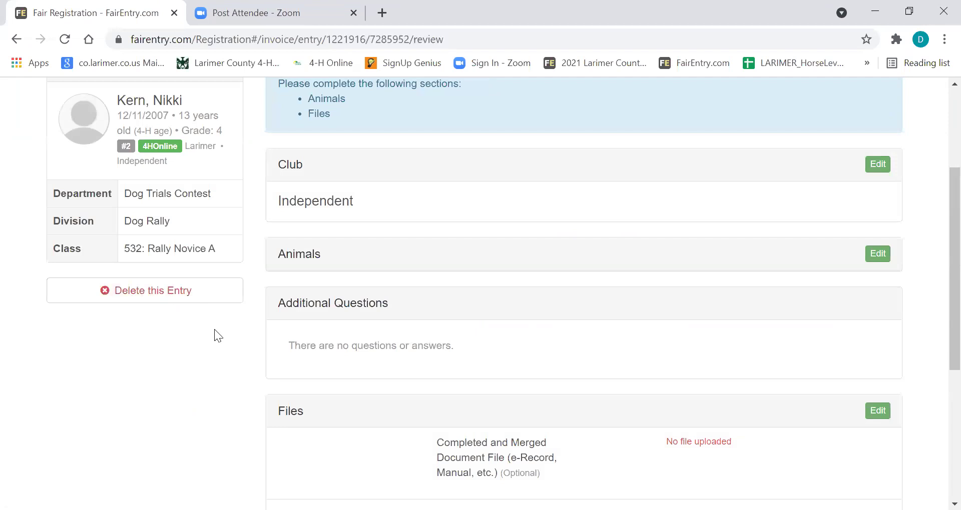
scroll(214, 330, "up", 3)
scroll(215, 331, "down", 3)
left_click(136, 293)
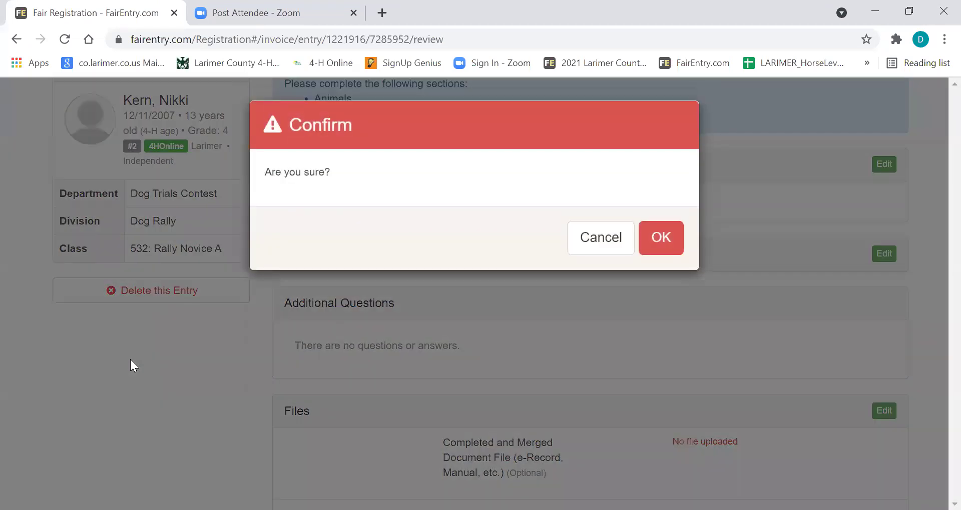
left_click(658, 245)
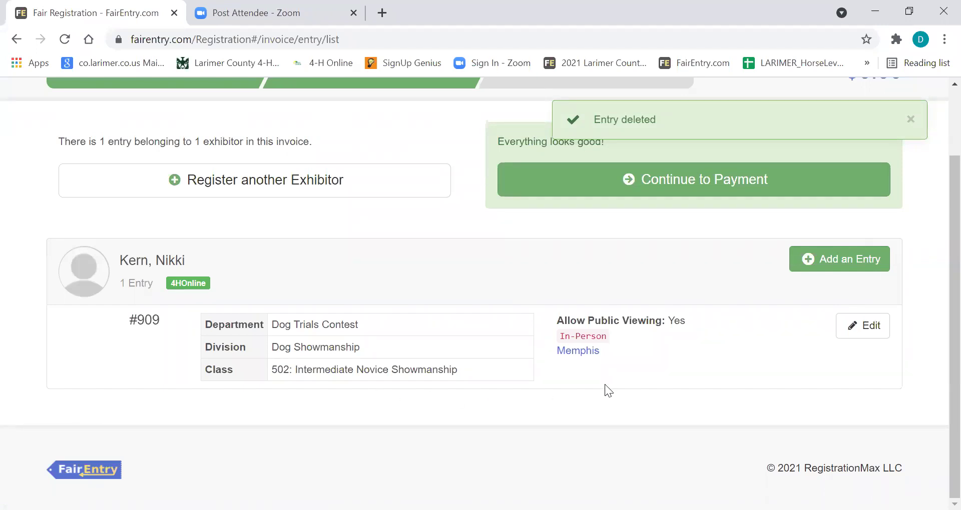
scroll(455, 361, "up", 2)
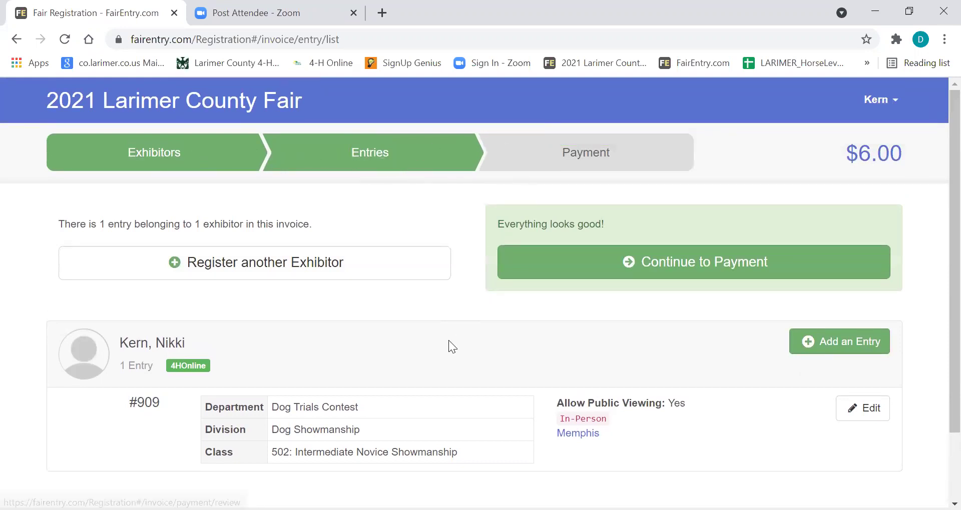
scroll(445, 348, "down", 2)
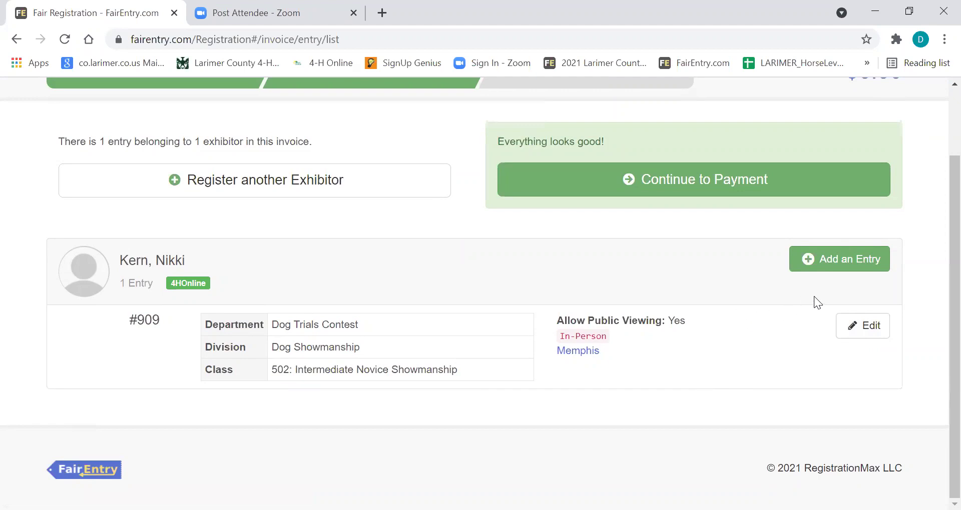
Begin another entry for the same exhibitor and choose the 4-H Exhibits department
left_click(851, 262)
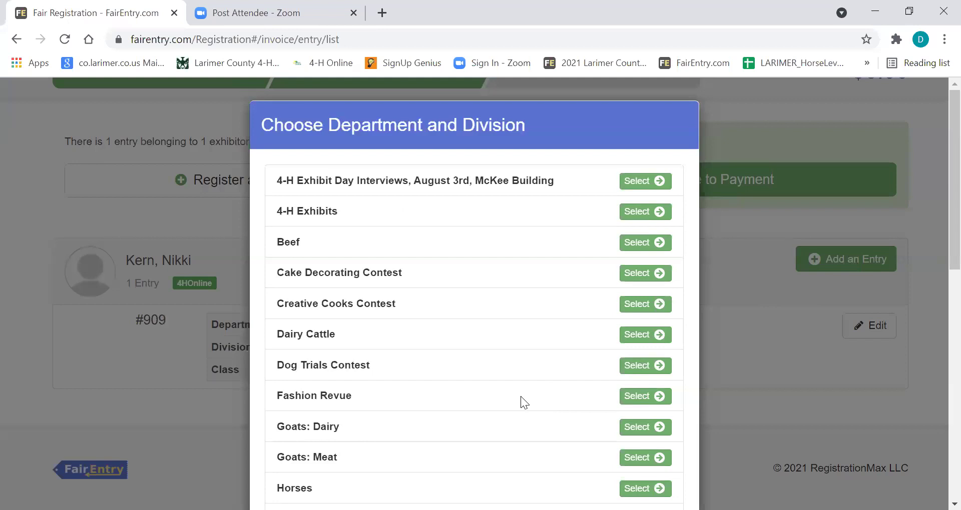
scroll(521, 397, "down", 6)
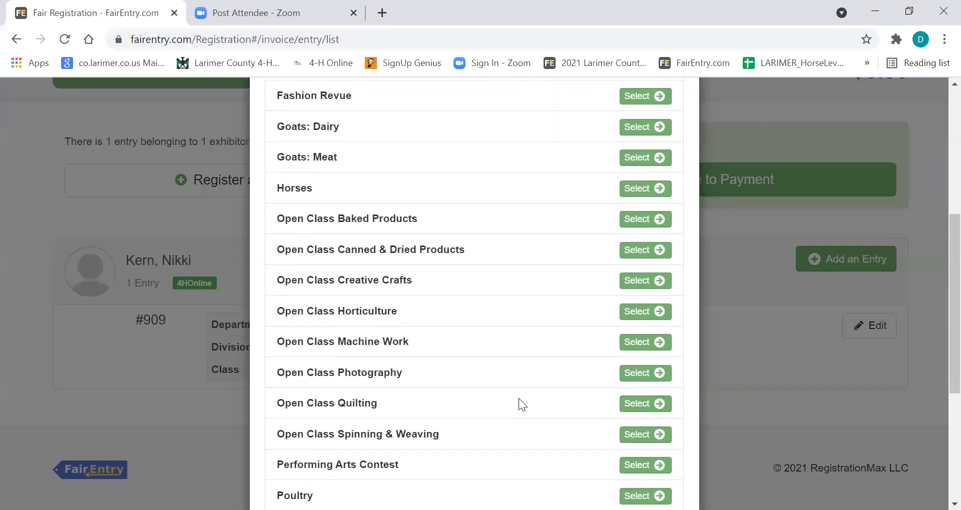
scroll(519, 398, "down", 5)
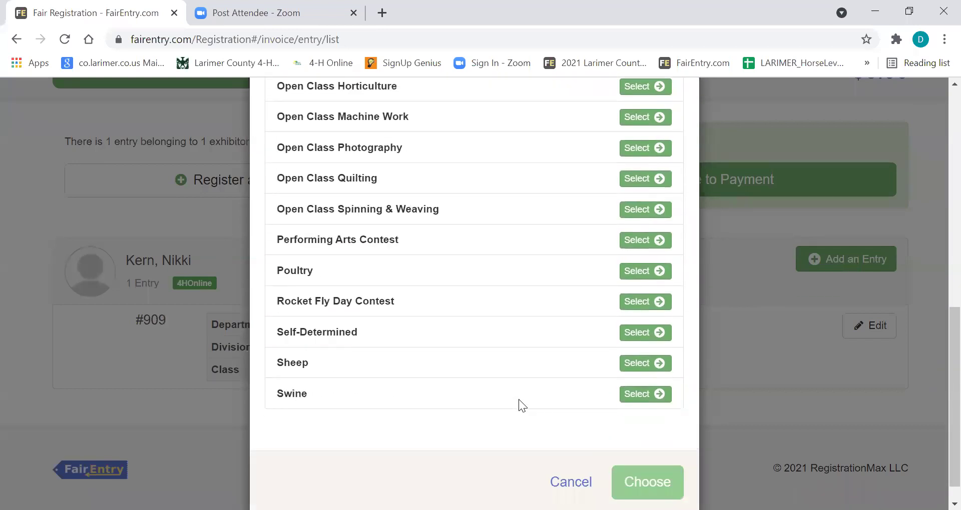
scroll(518, 399, "up", 3)
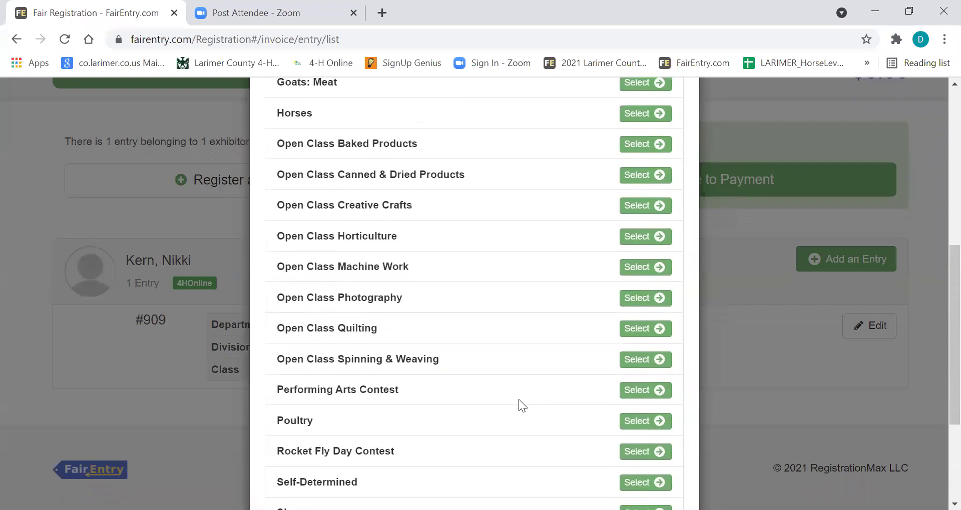
scroll(518, 399, "up", 3)
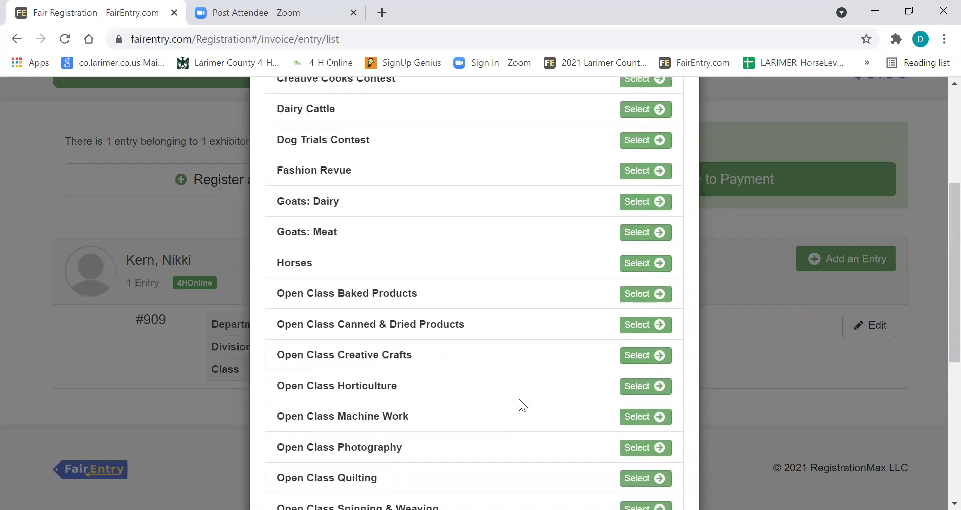
scroll(518, 399, "up", 5)
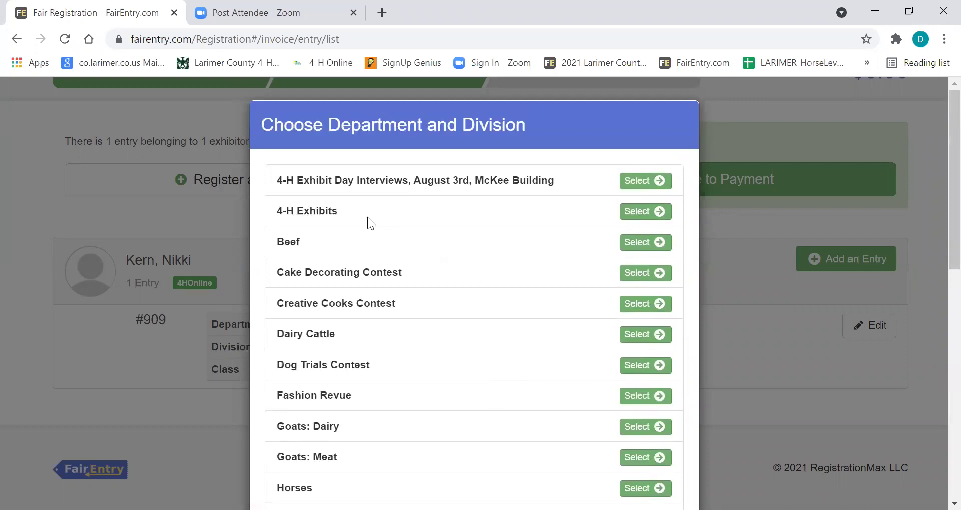
left_click(637, 212)
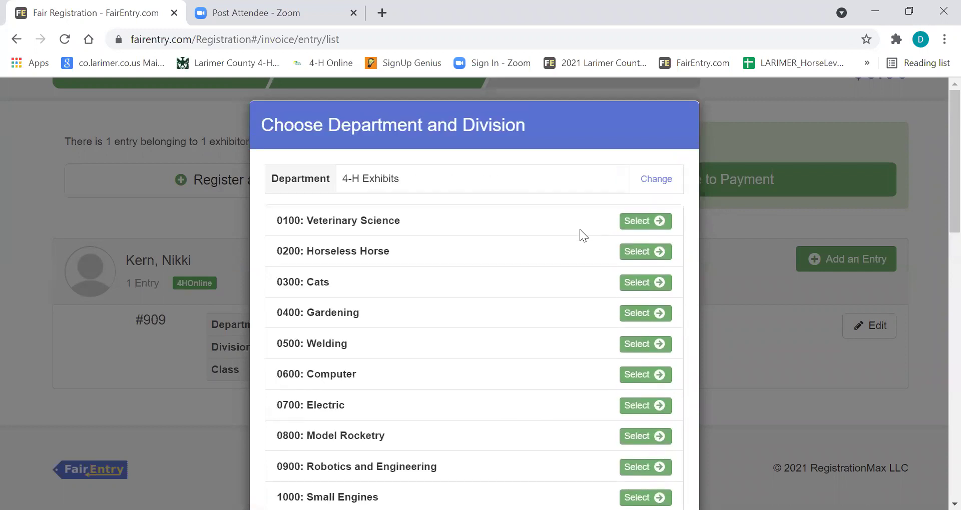
Choose division 2600: Cake Decorating for the new 4-H Exhibits entry
scroll(409, 352, "down", 6)
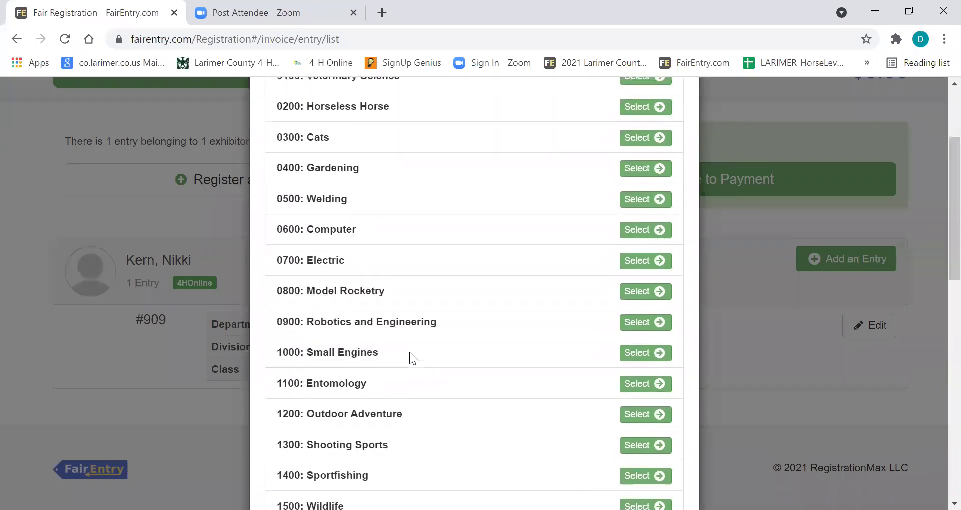
scroll(409, 350, "up", 5)
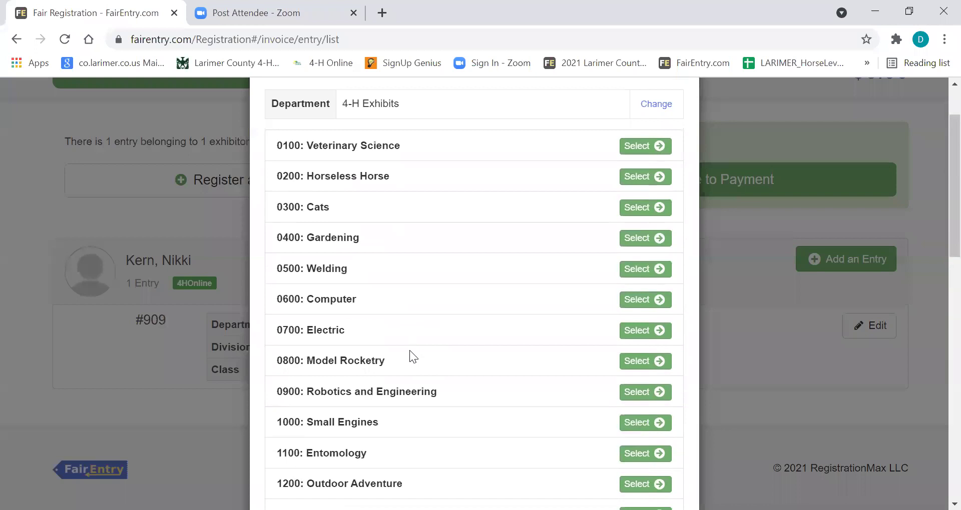
scroll(409, 350, "up", 1)
scroll(410, 350, "down", 6)
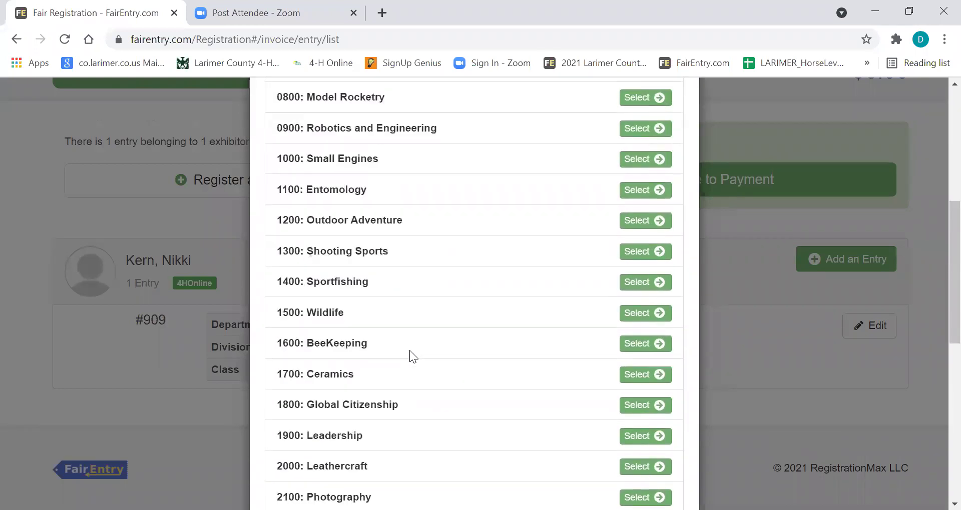
scroll(410, 350, "down", 7)
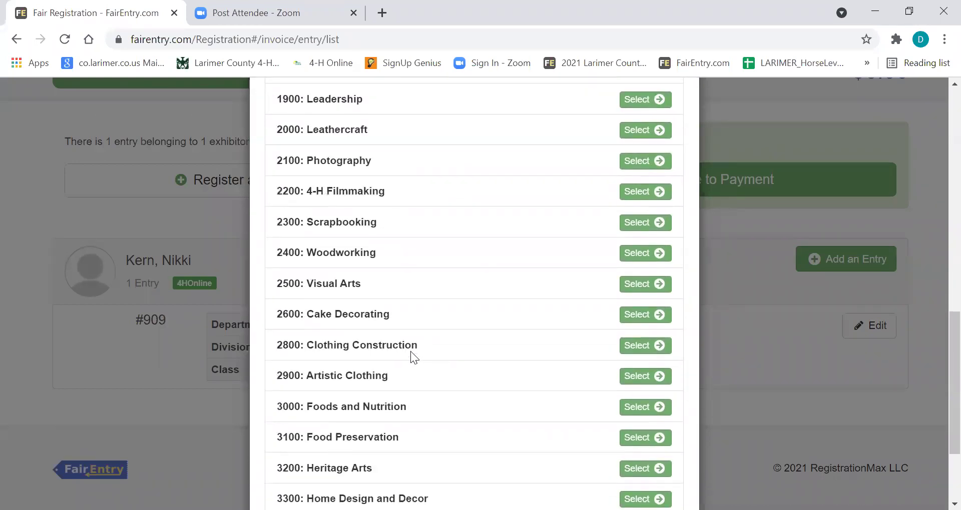
scroll(410, 351, "down", 2)
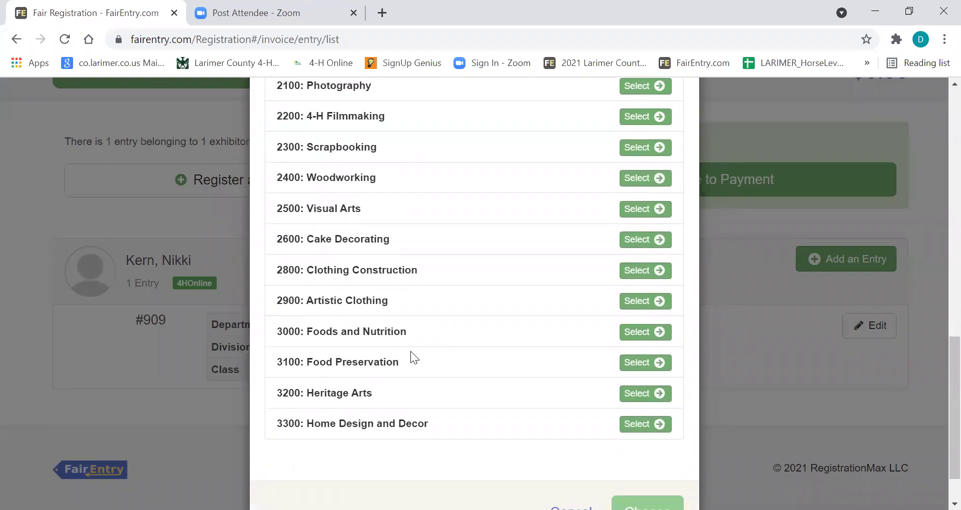
left_click(639, 245)
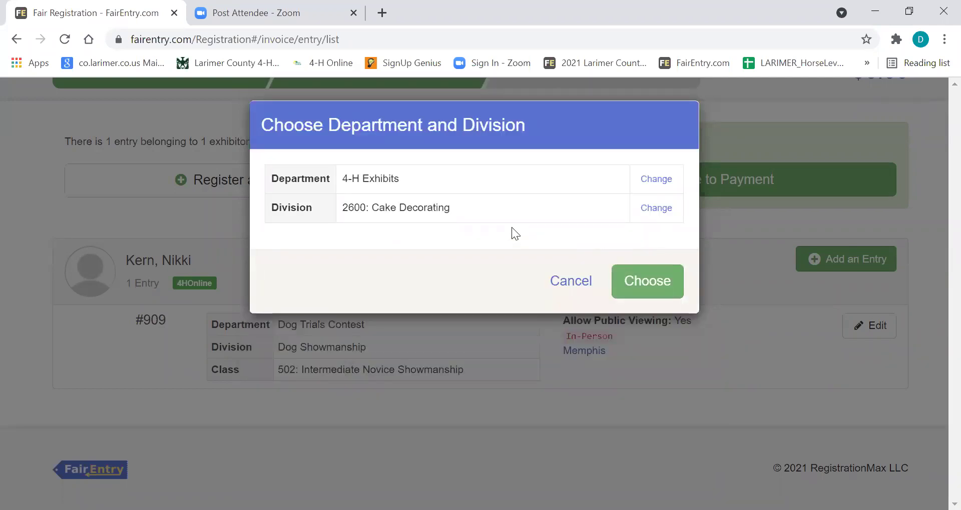
left_click(651, 282)
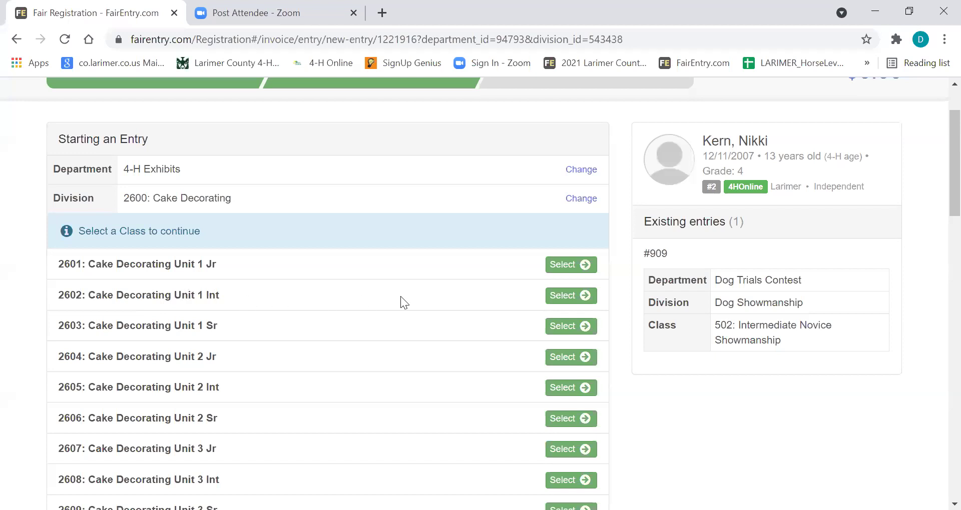
Start the entry in class 2602: Cake Decorating Unit 1 Int and assign it to the Independent club
left_click(563, 296)
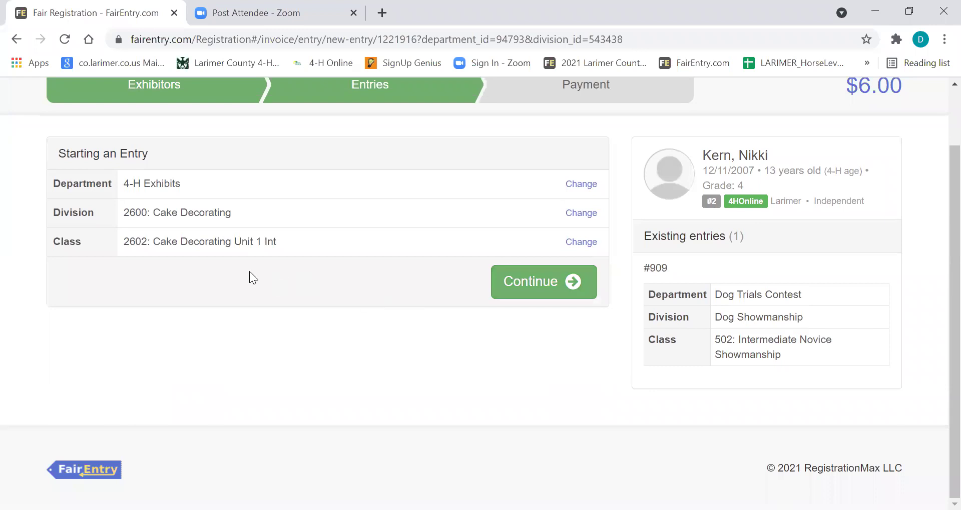
left_click(525, 284)
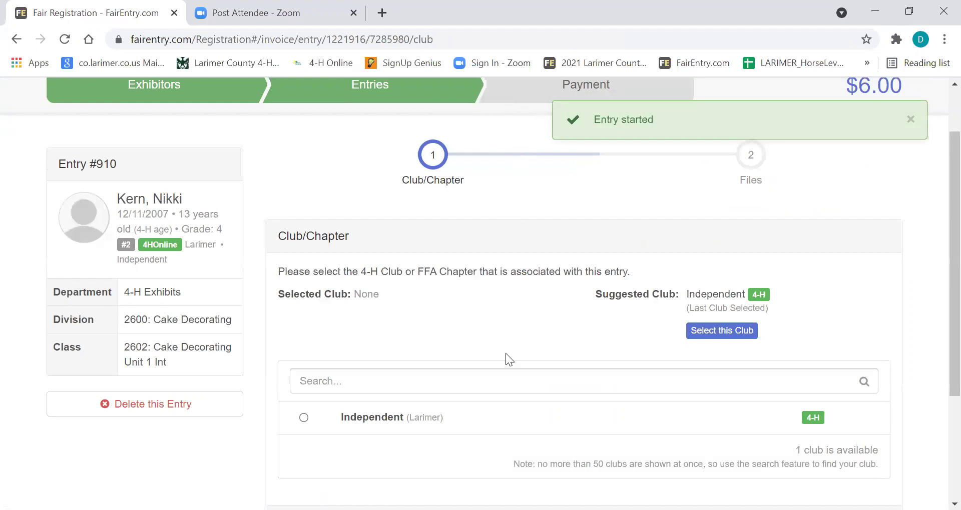
left_click(310, 418)
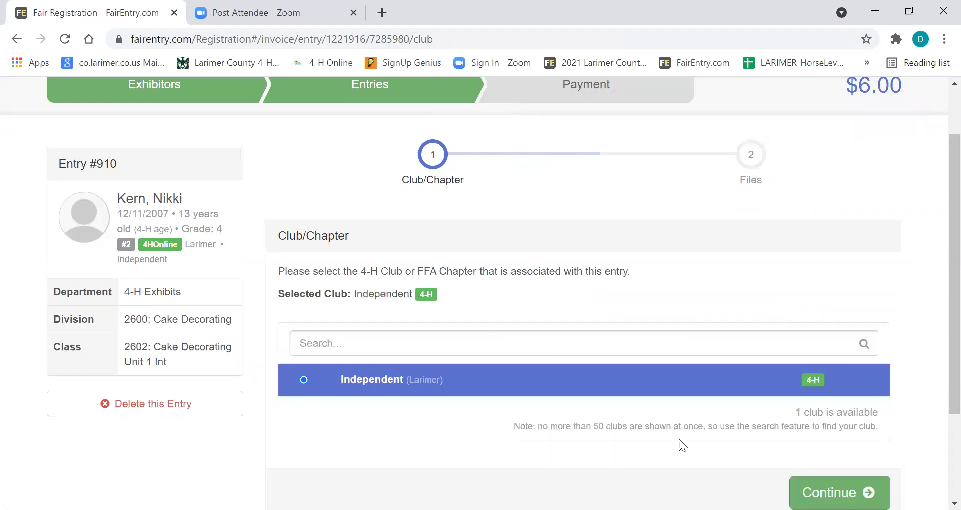
left_click(839, 492)
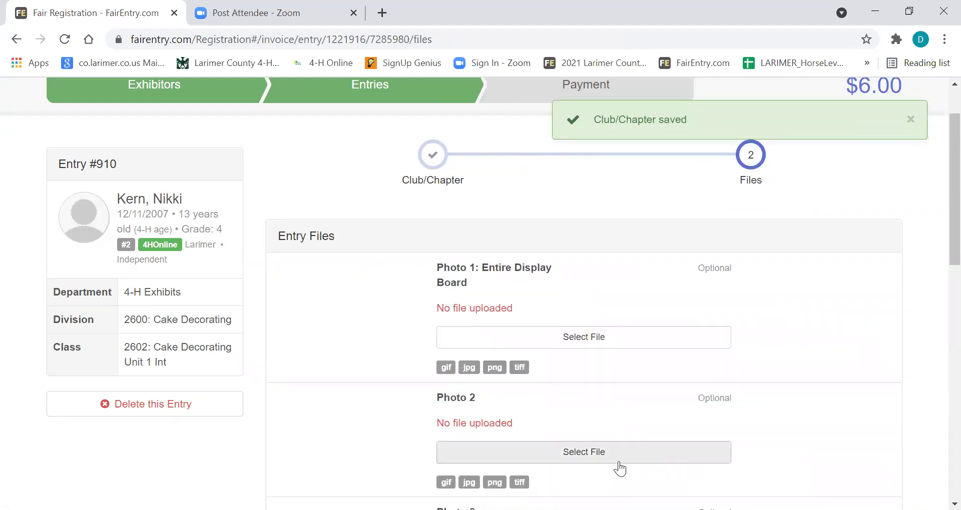
Complete the Cake Decorating entry's files stage without uploading any of the optional photos or documents
scroll(702, 391, "down", 7)
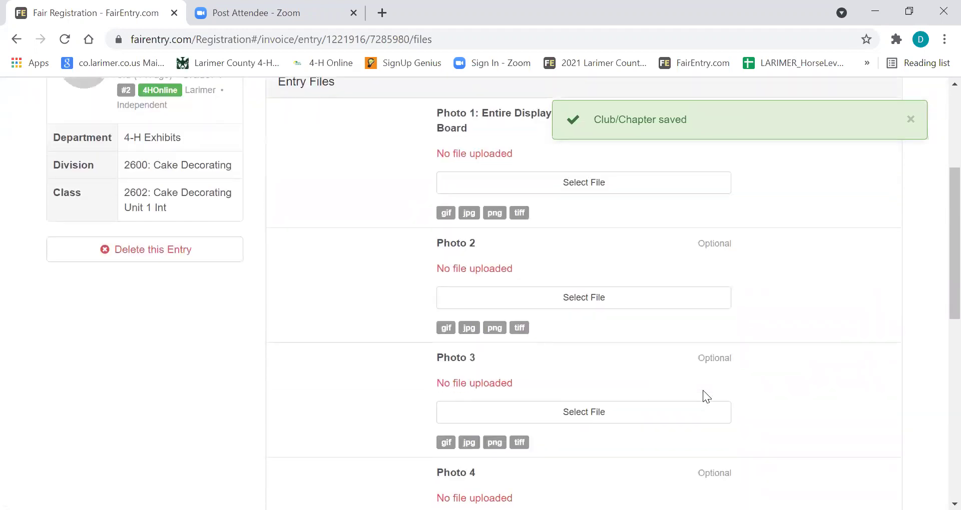
scroll(702, 392, "down", 6)
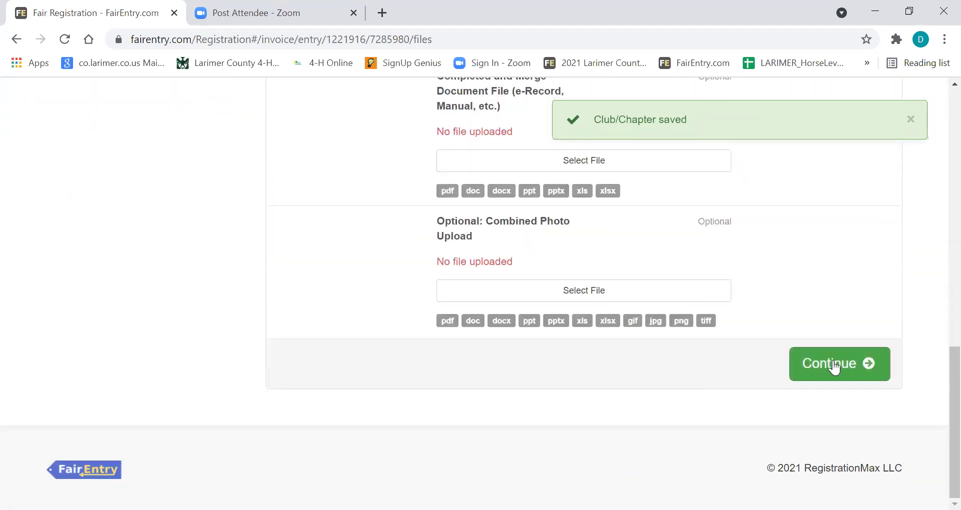
left_click(832, 369)
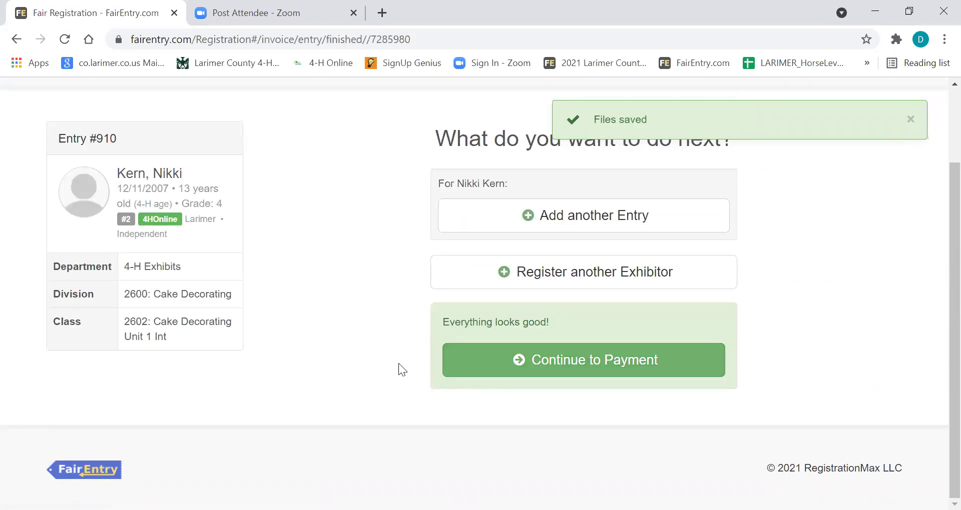
Return to the list of entries and review the exhibitor's Cake Decorating and Dog Showmanship entries
scroll(399, 363, "up", 2)
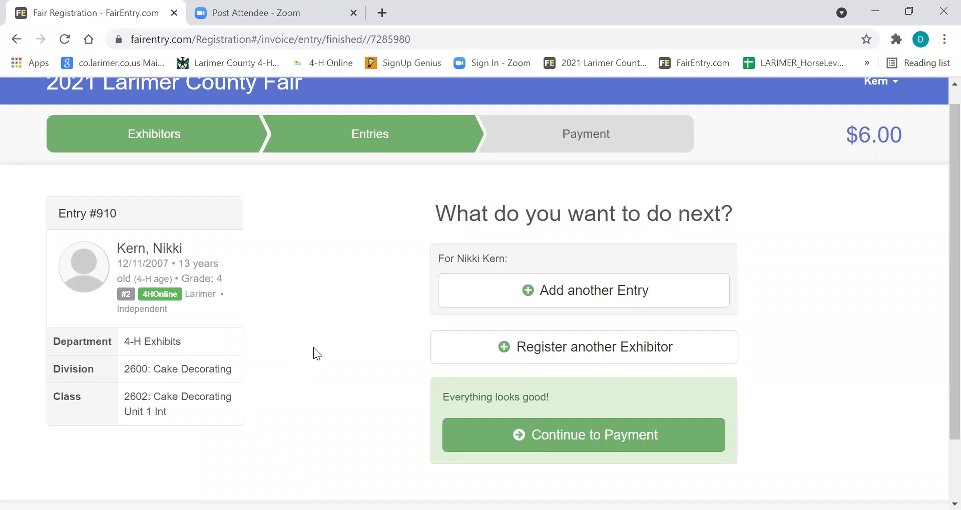
left_click(370, 133)
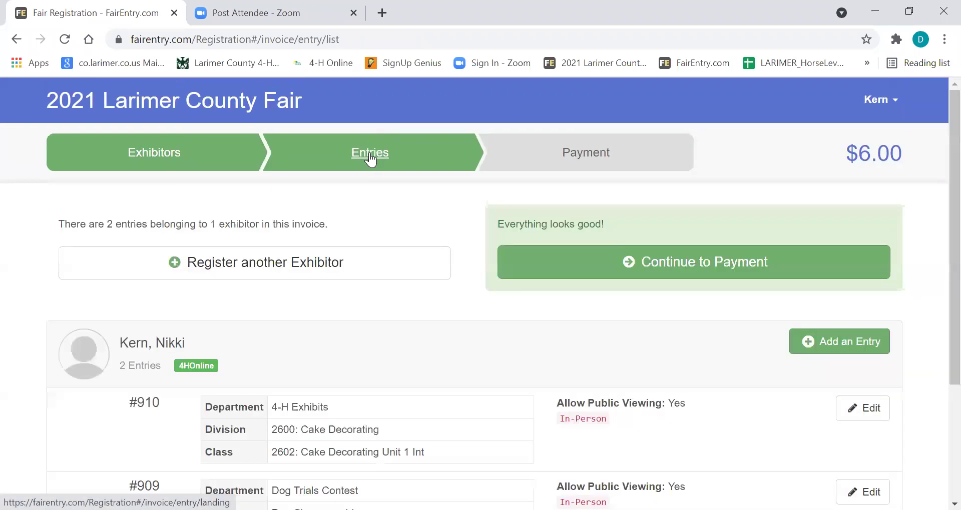
scroll(407, 340, "down", 5)
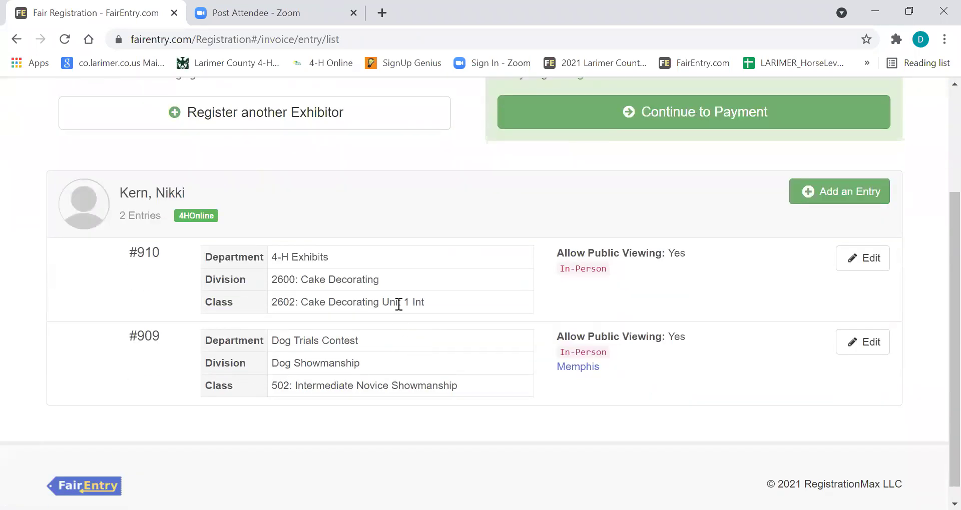
scroll(399, 280, "up", 5)
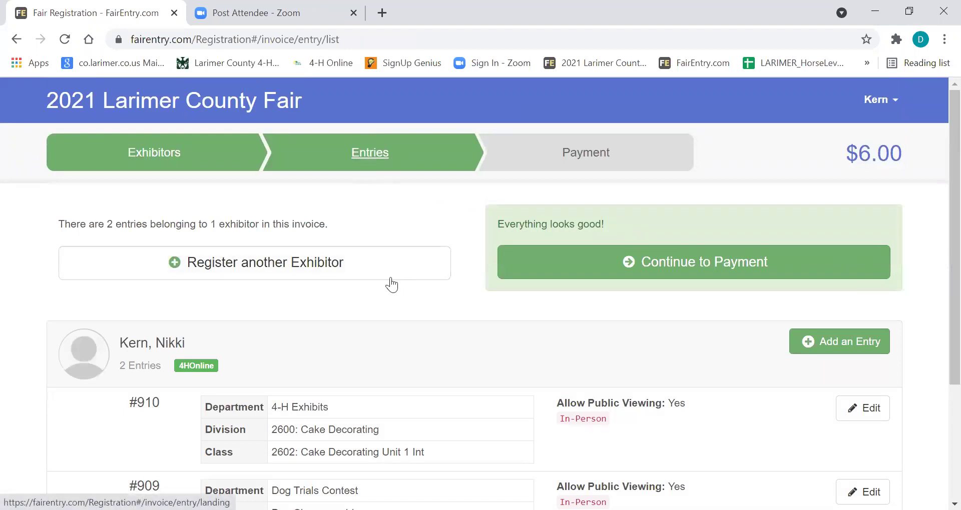
scroll(394, 371, "down", 3)
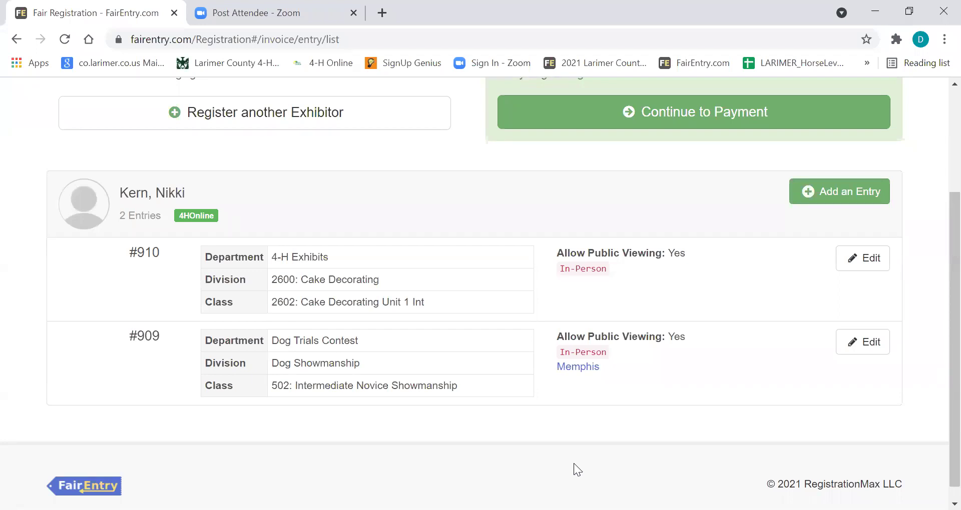
scroll(574, 464, "up", 3)
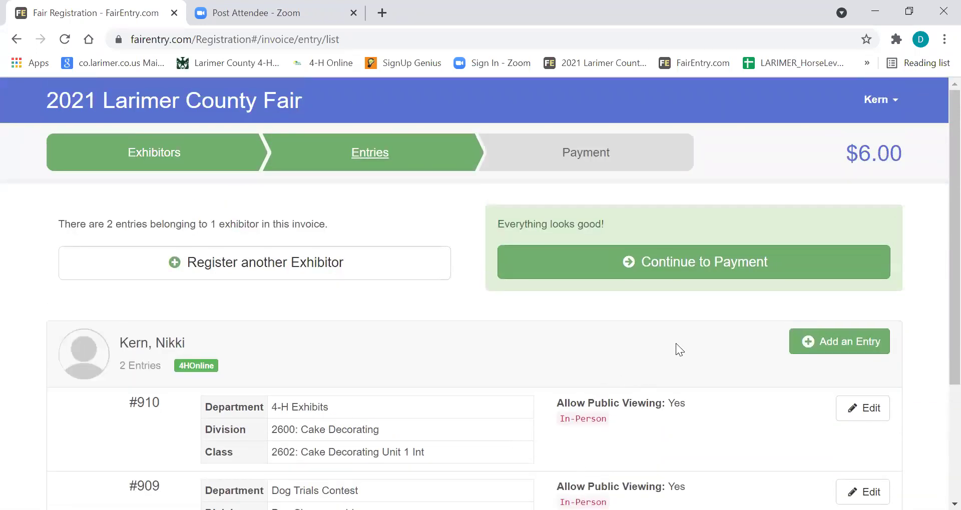
Try to continue to the invoice's payment review, and return to the list of entries
left_click(703, 263)
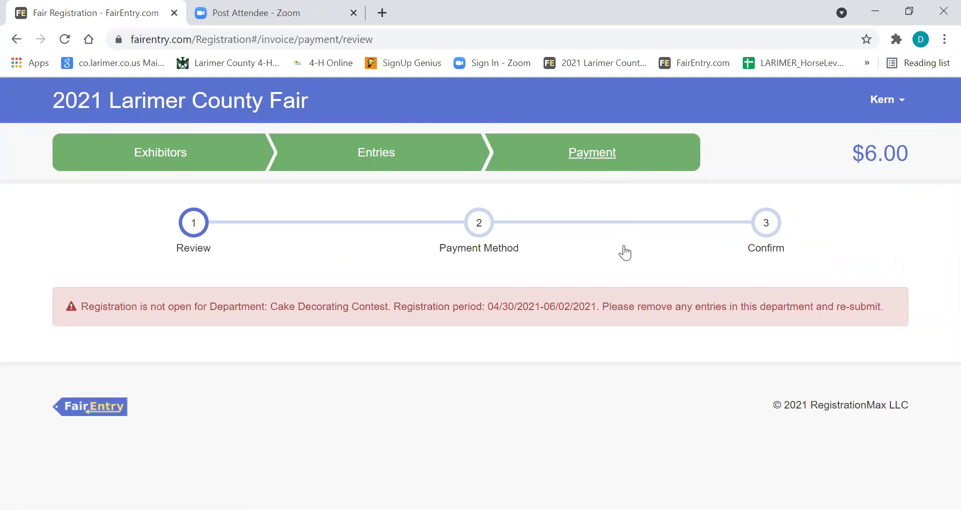
left_click(373, 158)
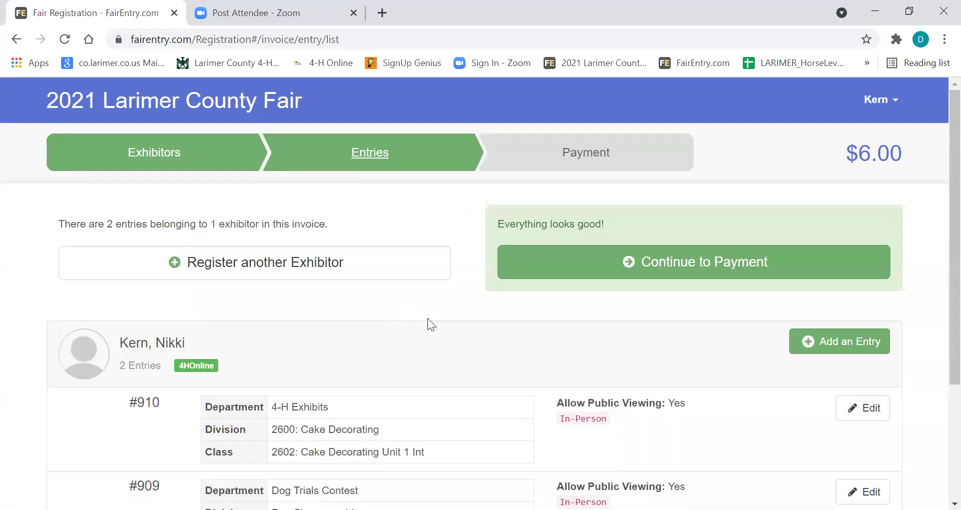
scroll(421, 385, "down", 1)
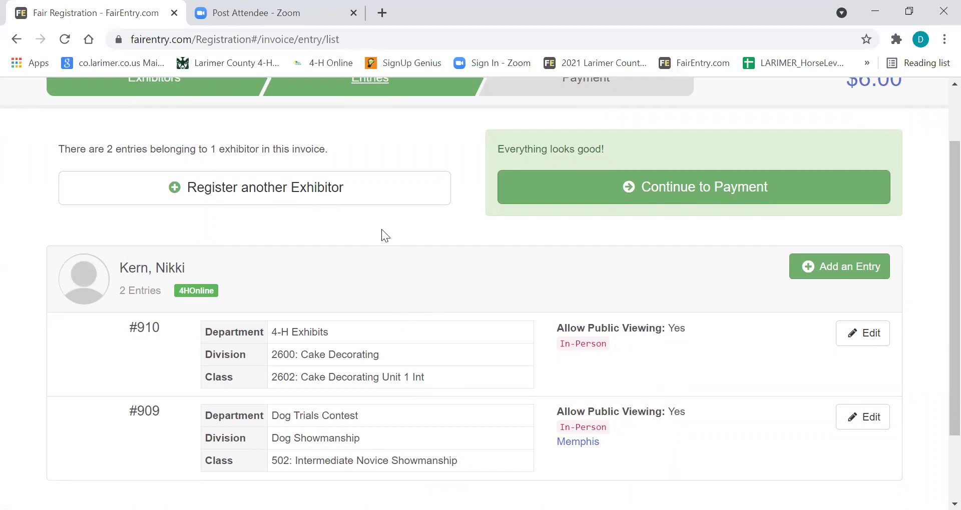
Add an entry in the department 4-H Exhibit Day Interviews, August 3rd, McKee Building, division 01: Judge 1 Cake Decorating - Edible Cakes
scroll(381, 229, "up", 2)
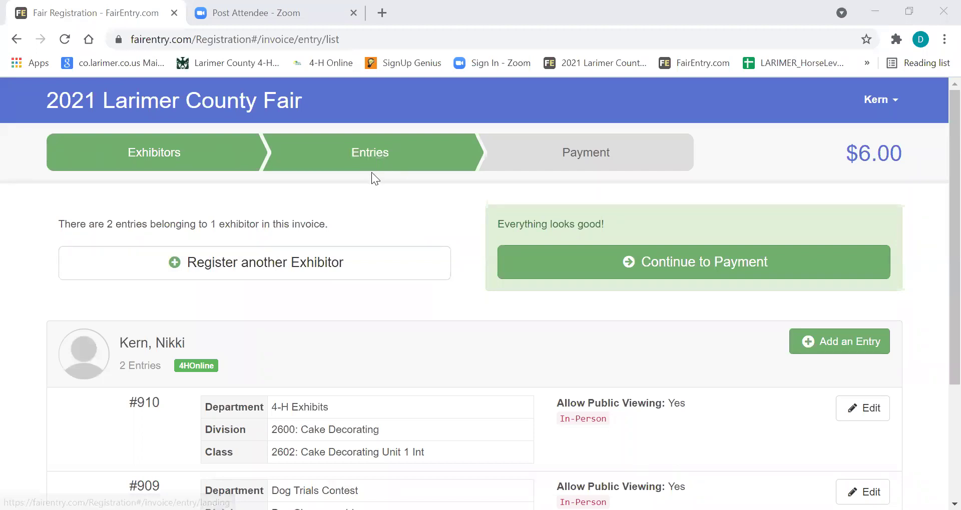
scroll(385, 291, "down", 3)
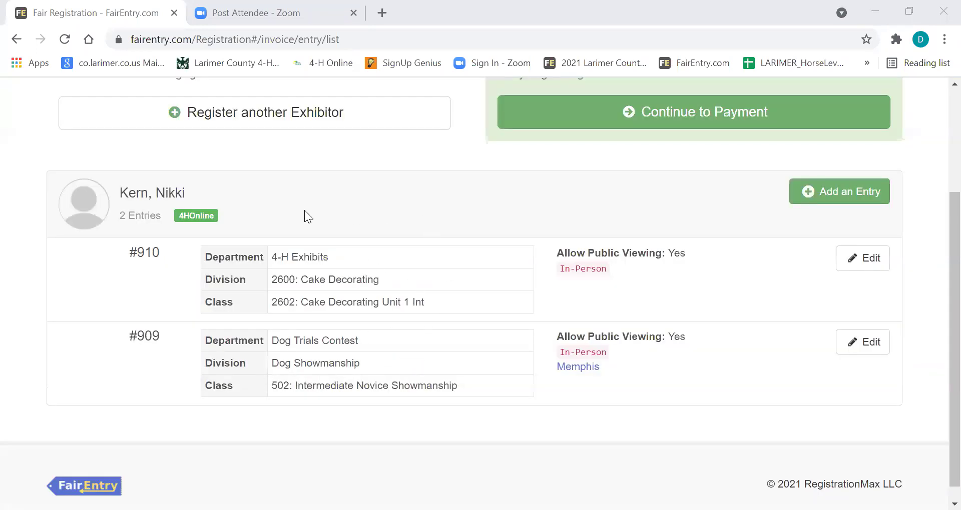
left_click(849, 196)
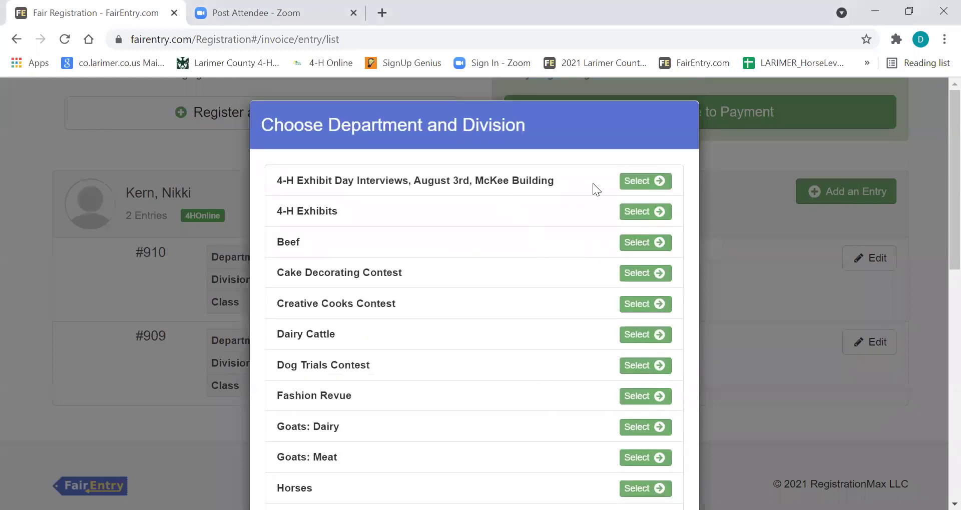
left_click(640, 183)
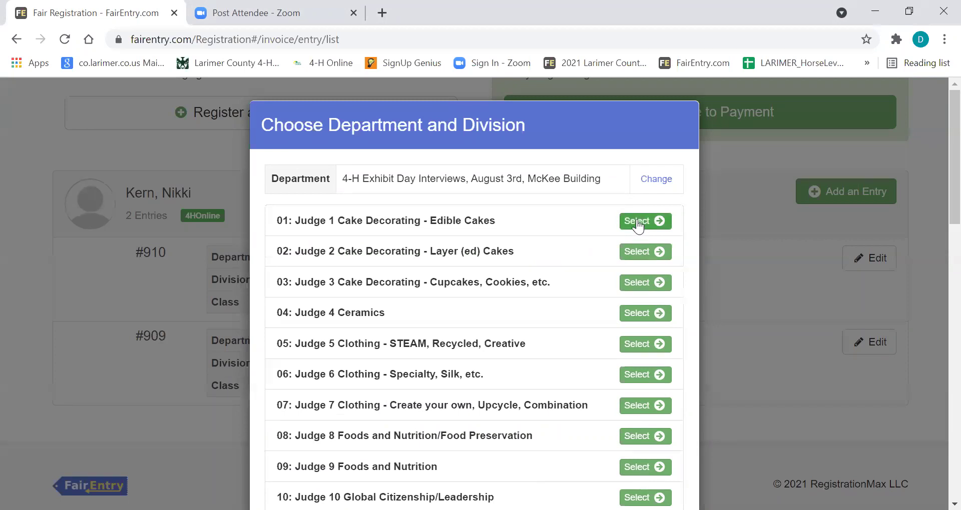
scroll(557, 262, "down", 6)
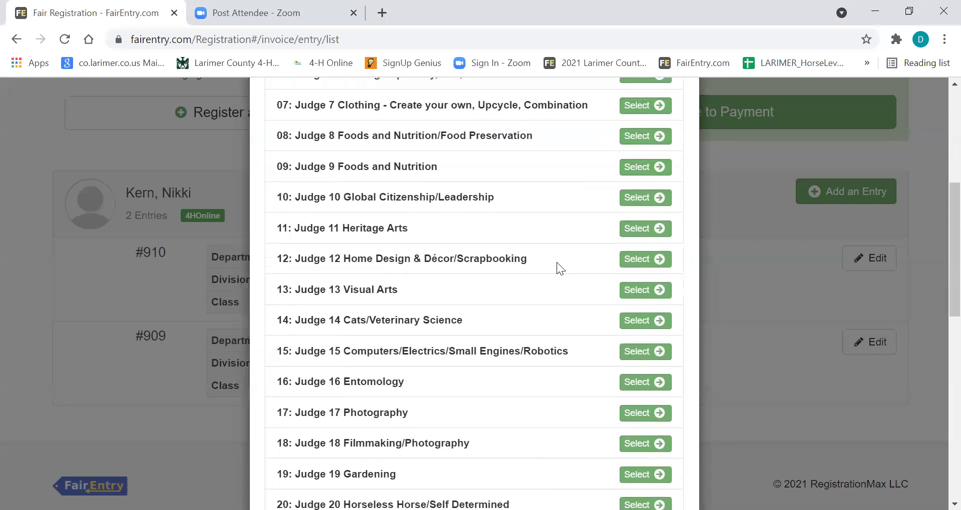
scroll(556, 262, "down", 9)
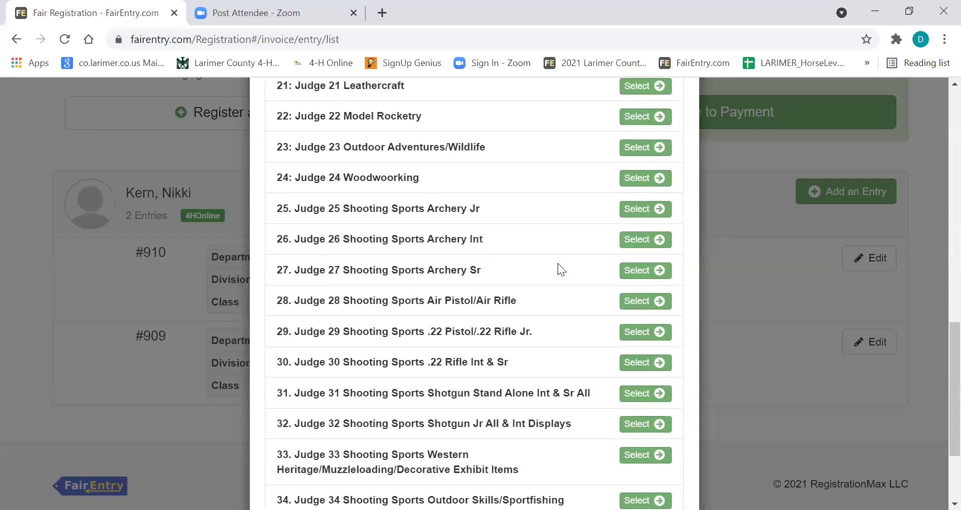
scroll(558, 269, "down", 2)
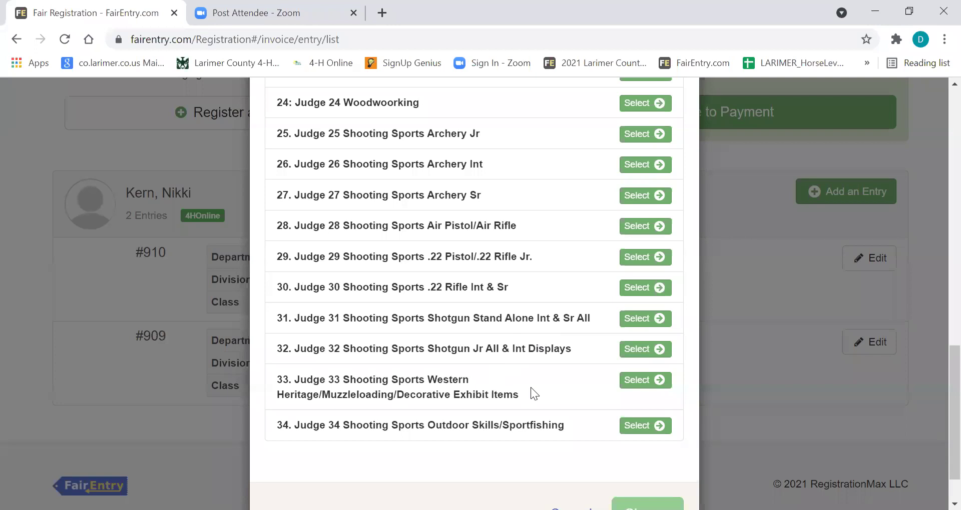
scroll(530, 387, "up", 4)
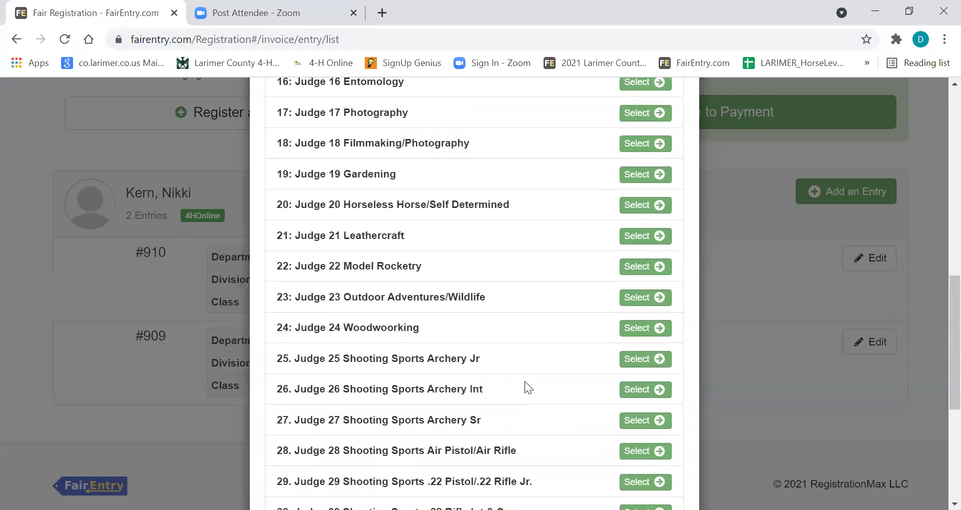
scroll(515, 354, "down", 1)
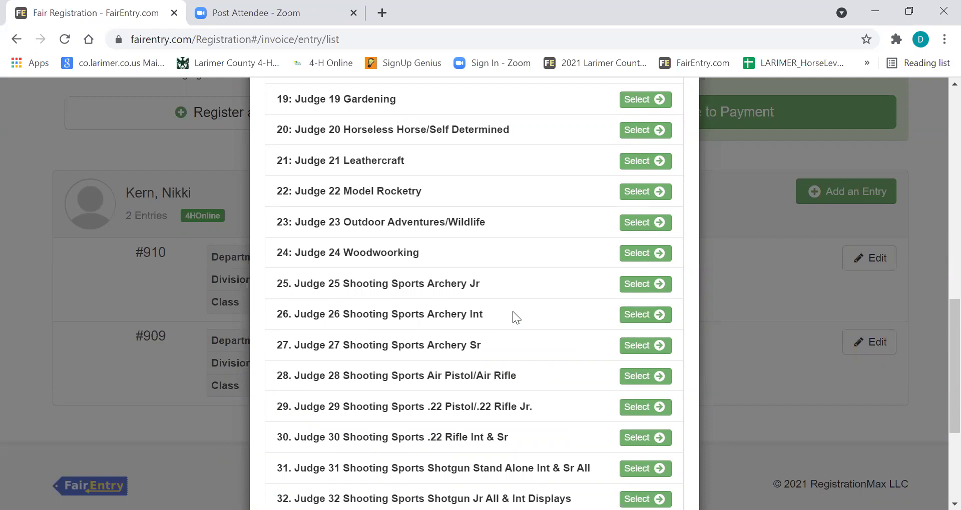
scroll(510, 314, "up", 13)
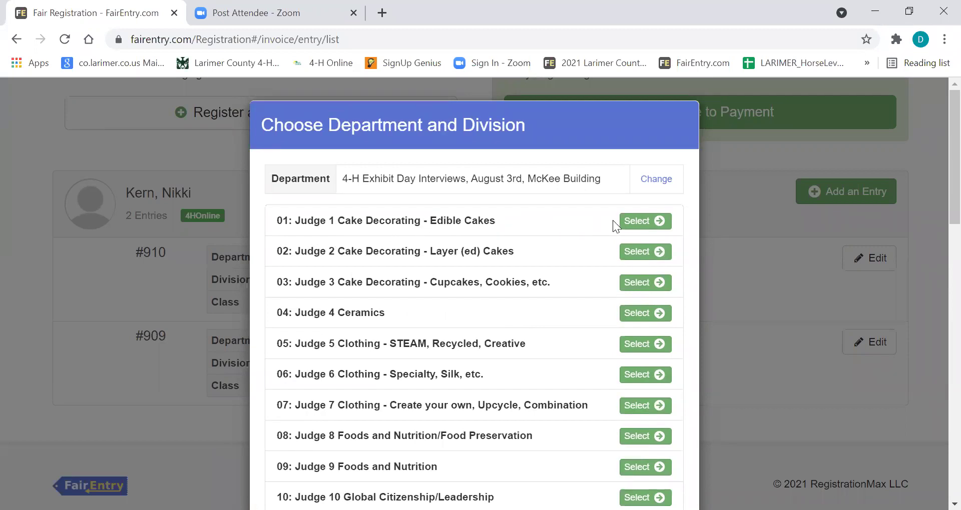
left_click(640, 221)
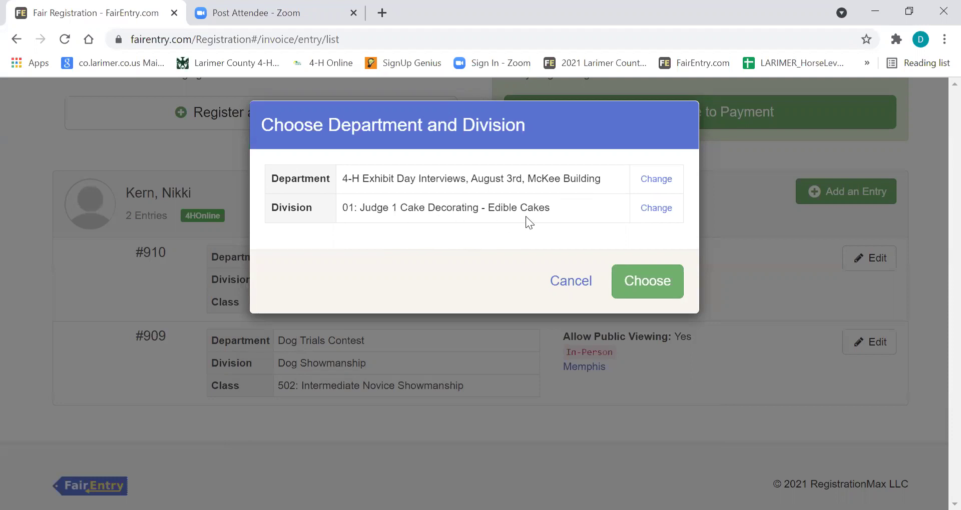
left_click(642, 284)
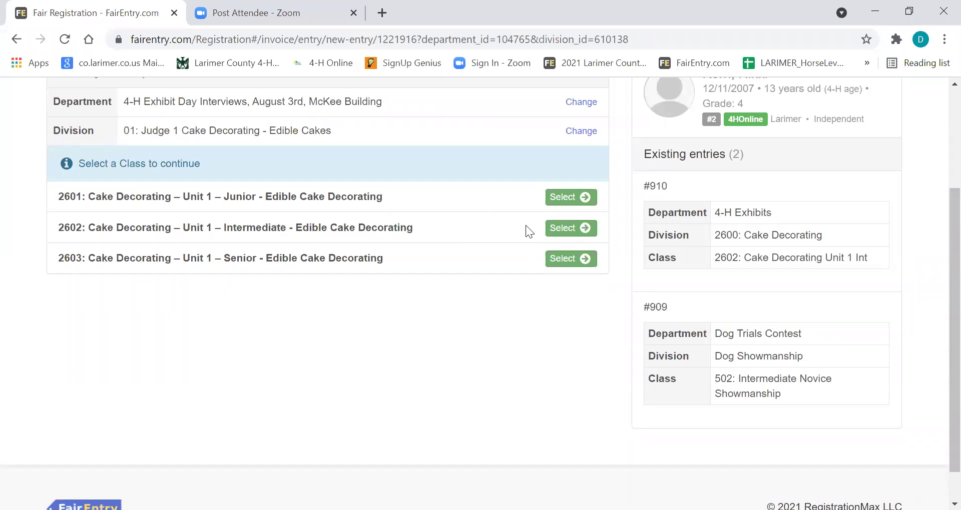
Start the interview entry in class 2602: Cake Decorating – Unit 1 – Intermediate - Edible Cake Decorating and assign it to the Independent club
left_click(562, 229)
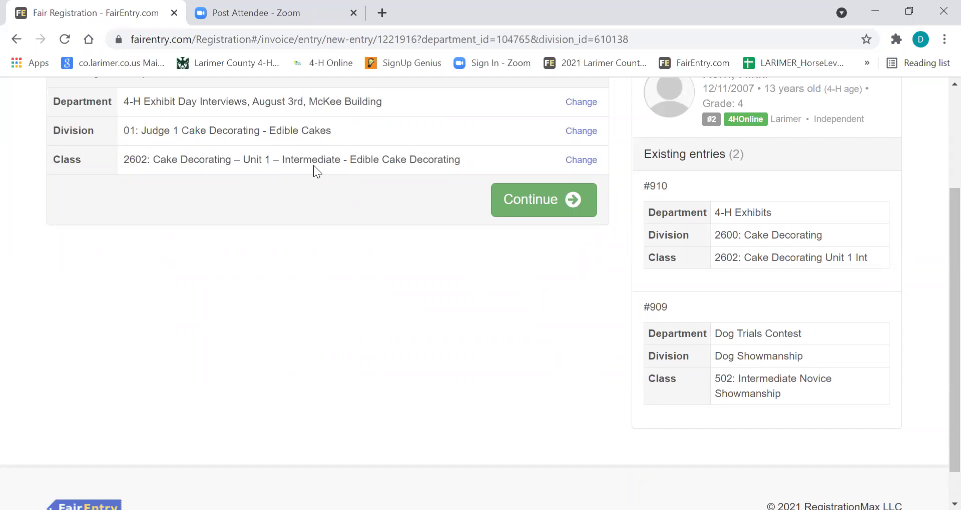
left_click(530, 202)
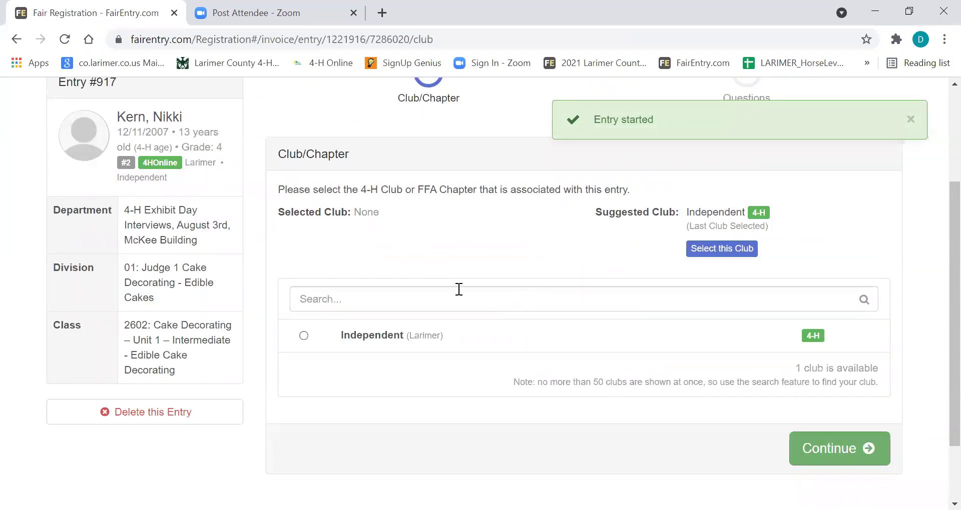
left_click(304, 335)
left_click(819, 408)
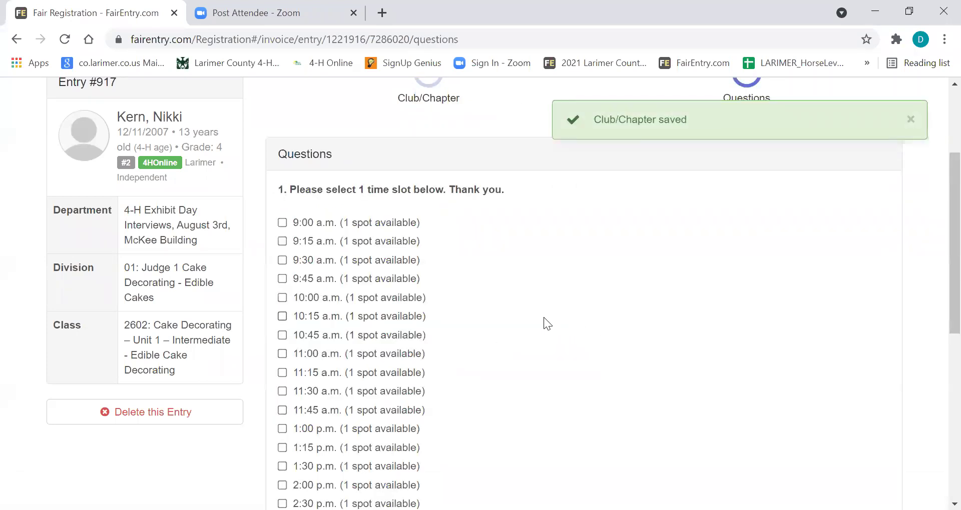
Reserve the 10:00 a.m. time slot for the Cake Decorating interview and save the entry's questions
scroll(520, 318, "down", 1)
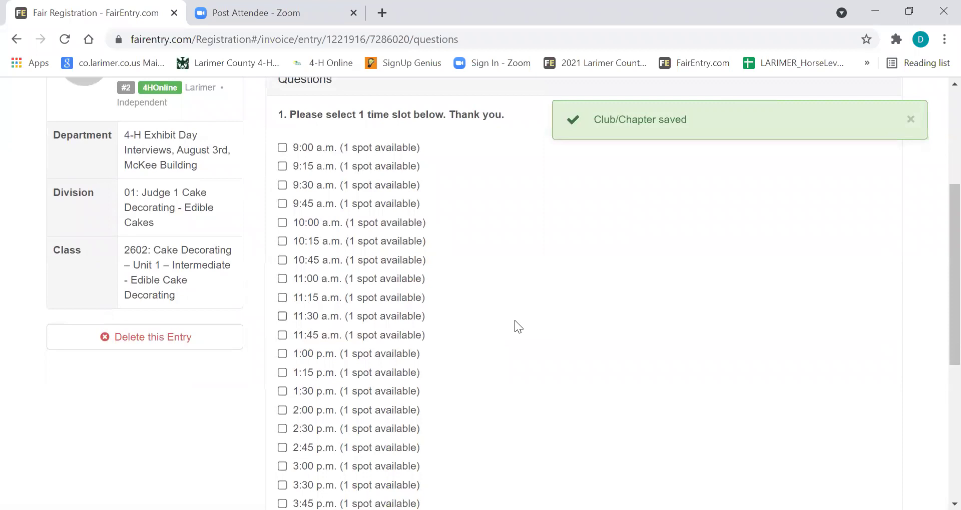
scroll(503, 334, "down", 1)
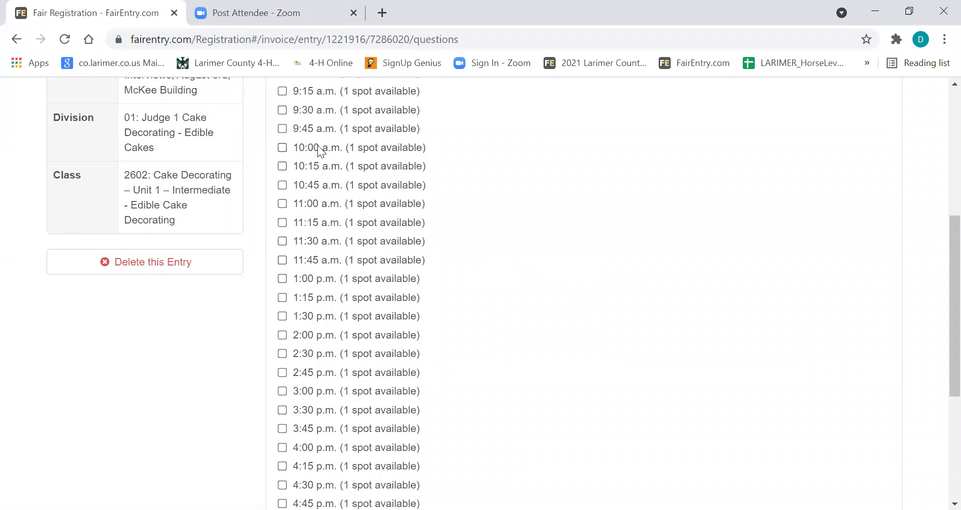
left_click(283, 149)
scroll(508, 245, "down", 5)
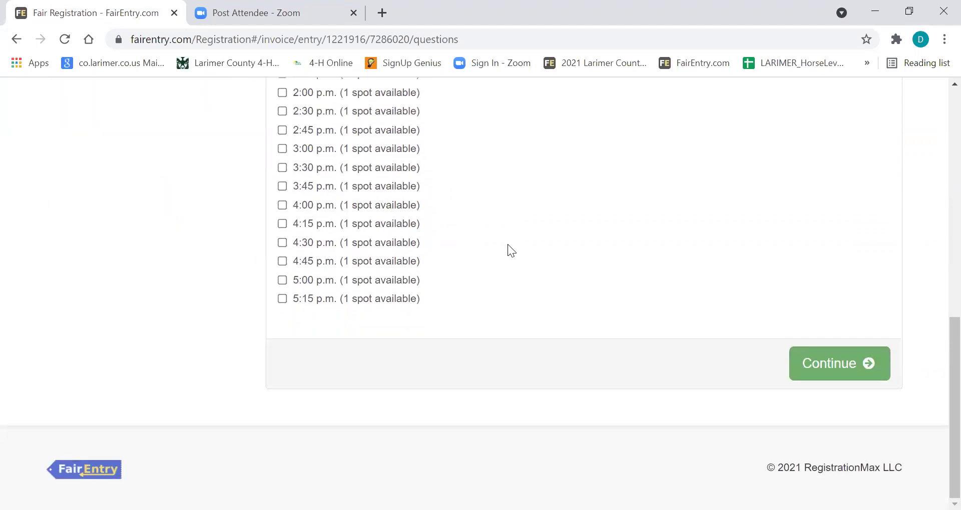
left_click(835, 361)
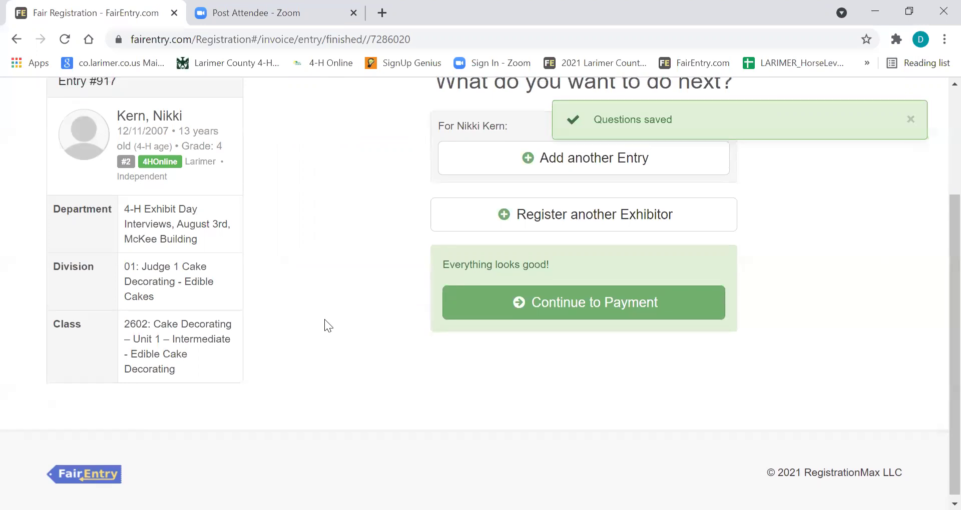
Return to the list of entries and review all of the exhibitor's entries, including the Exhibit Day interview
scroll(324, 328, "up", 3)
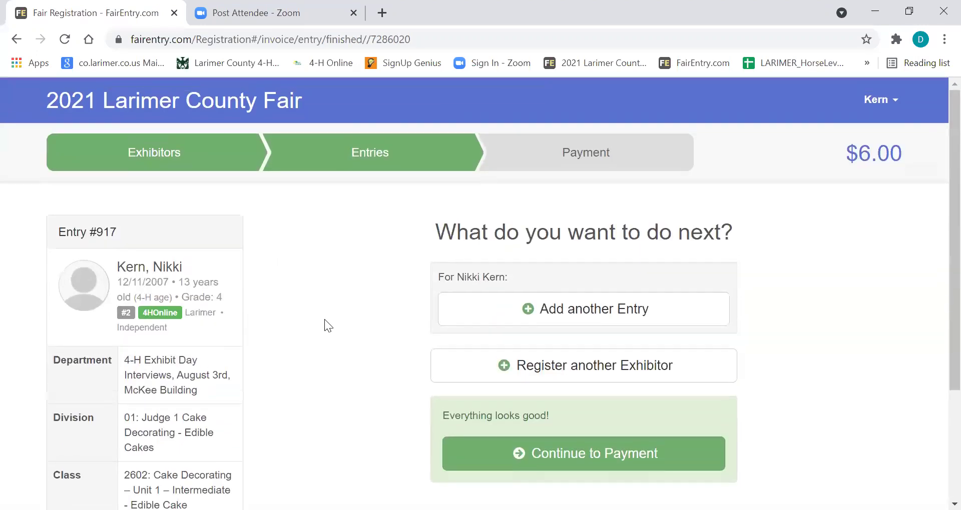
left_click(376, 161)
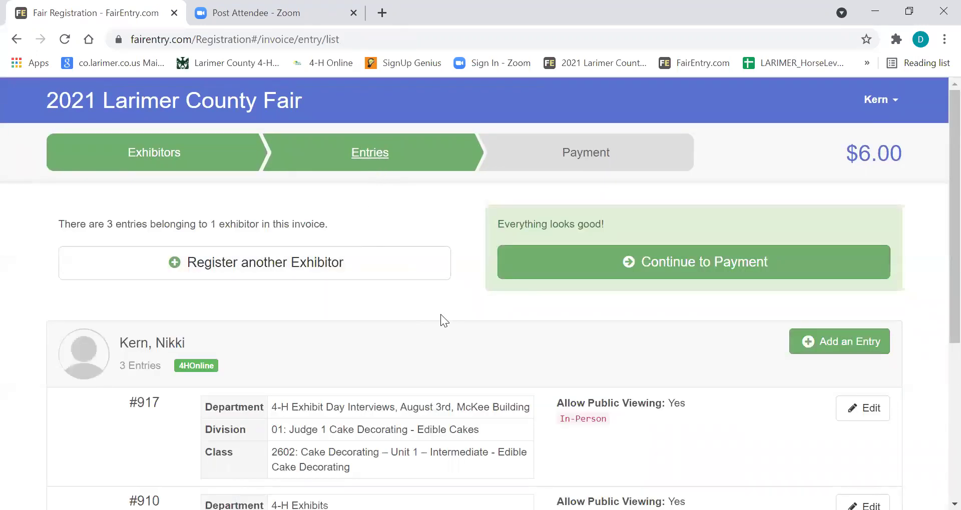
scroll(441, 314, "down", 5)
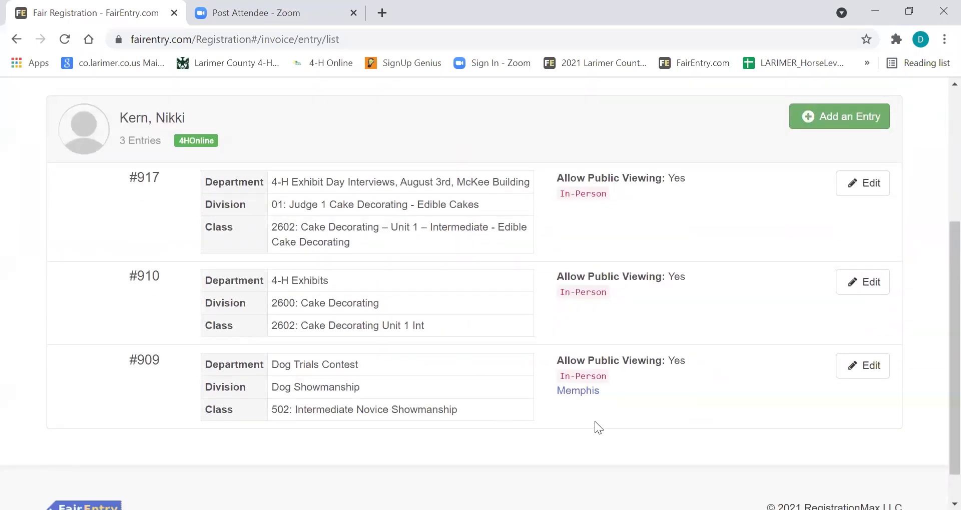
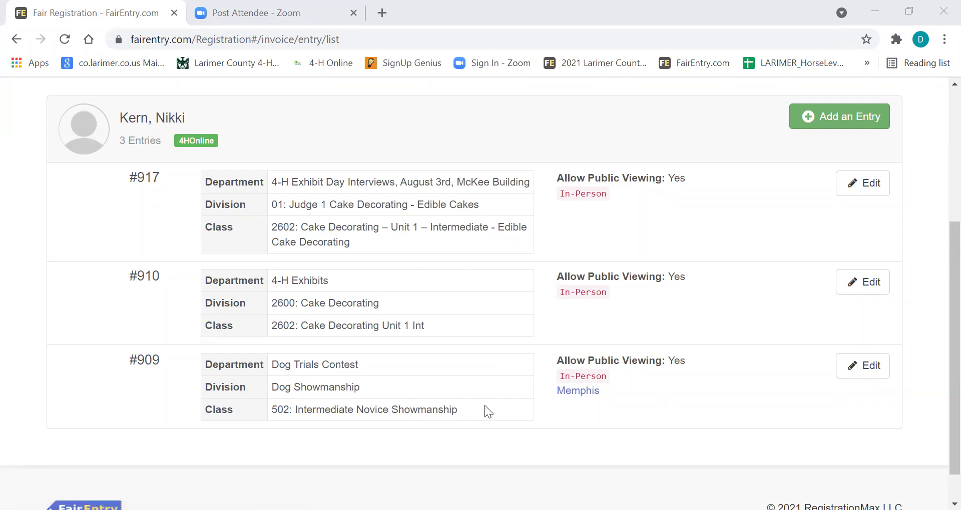
Review the interview entry's club and selected time slot, and go back to the list of entries
left_click(871, 185)
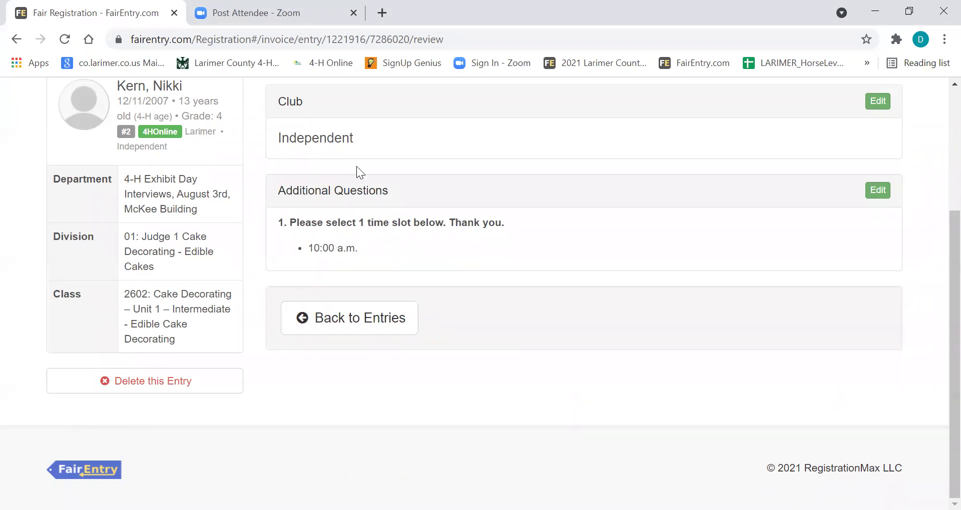
scroll(384, 154, "up", 3)
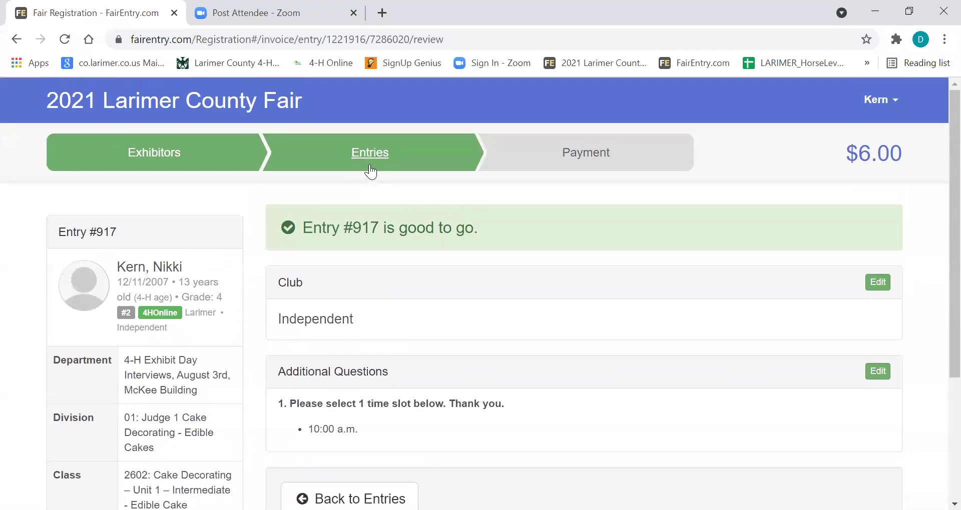
left_click(369, 159)
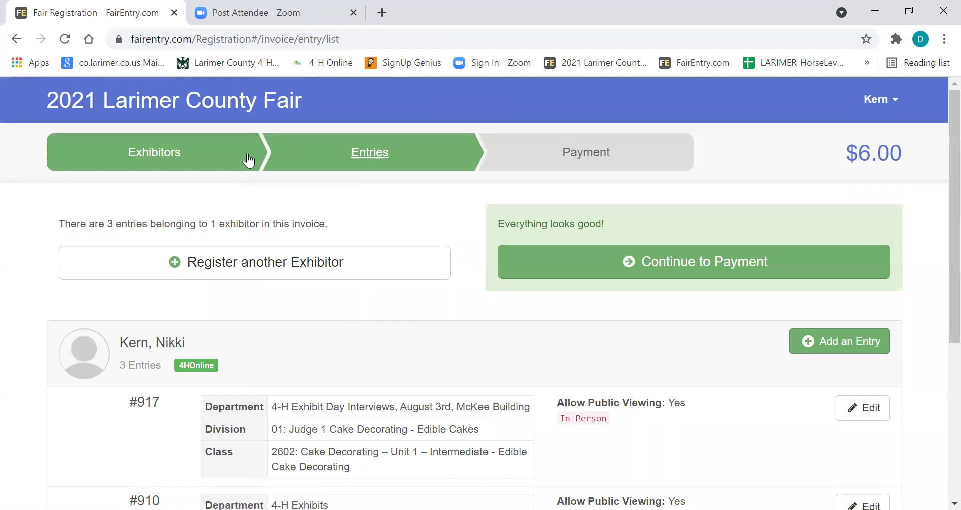
Add another entry for the exhibitor in the Beef department, Beef Showmanship division
scroll(359, 294, "down", 1)
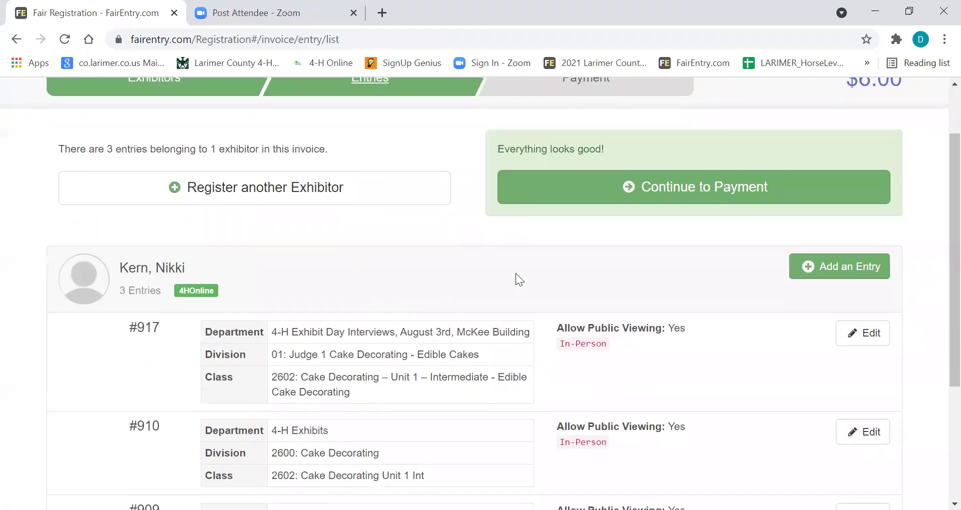
left_click(845, 266)
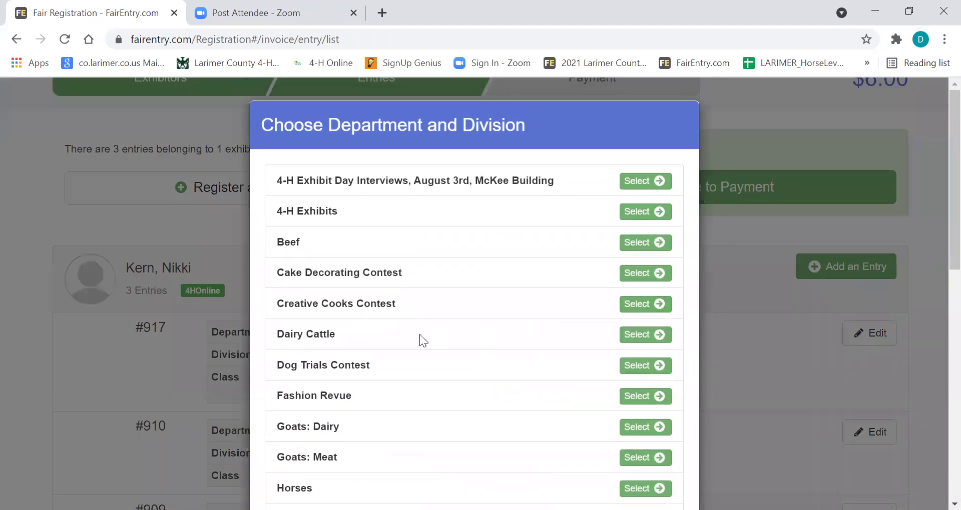
scroll(420, 334, "down", 7)
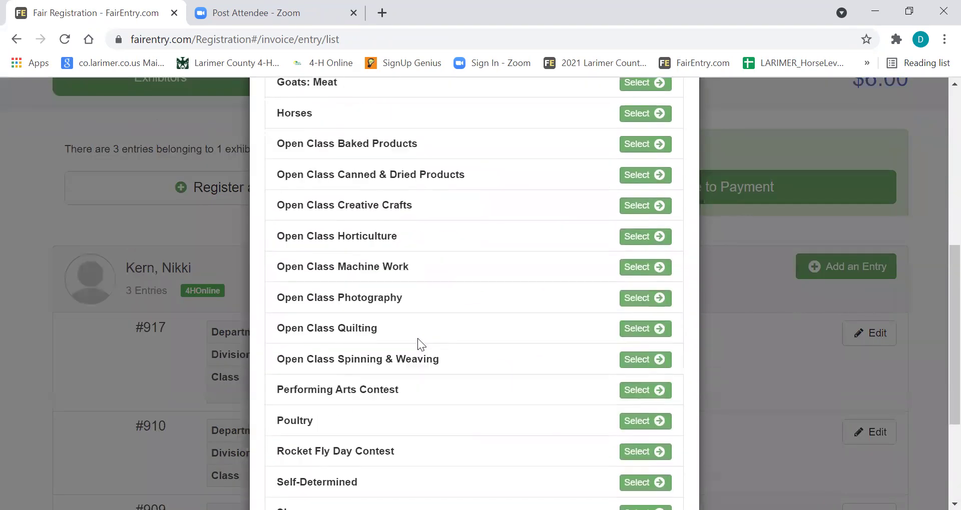
scroll(417, 339, "up", 6)
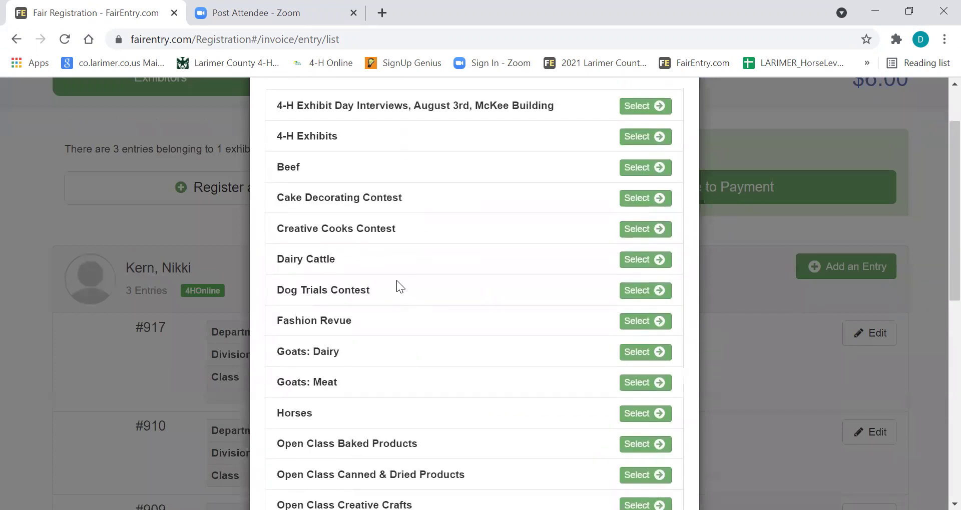
left_click(639, 171)
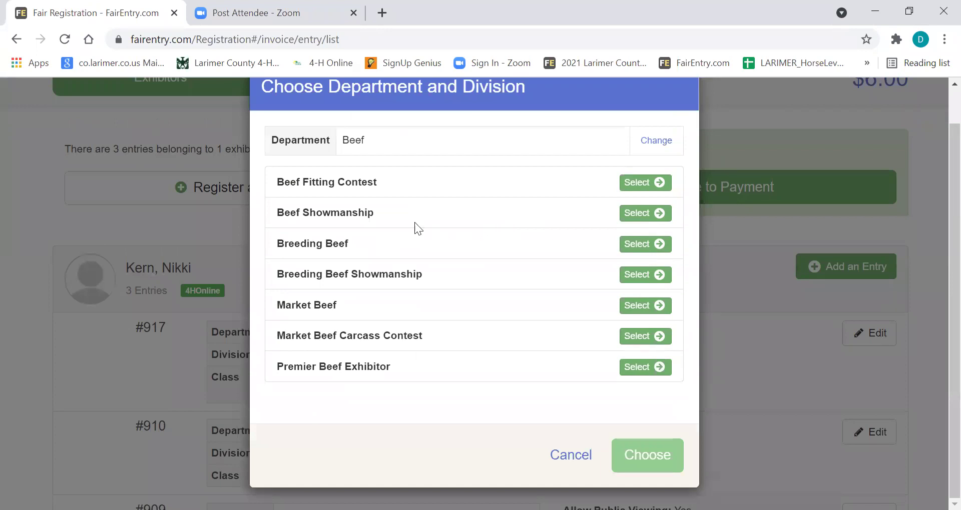
left_click(631, 214)
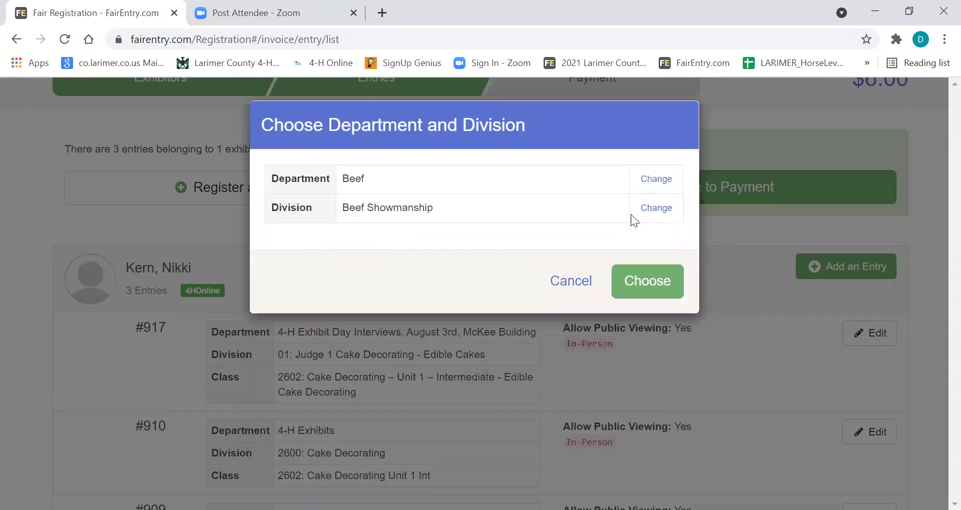
left_click(648, 284)
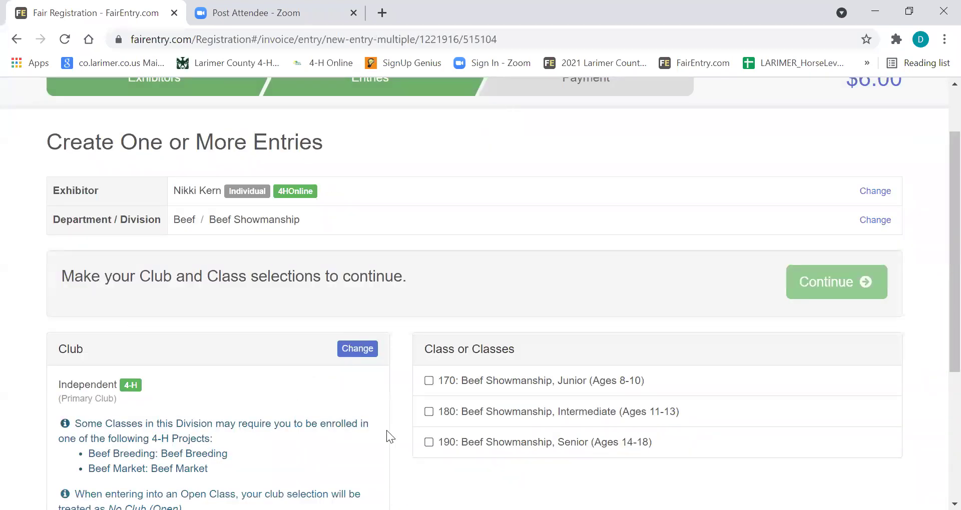
Select class 180: Beef Showmanship, Intermediate (Ages 11-13) and check the entry's club and animal sections
left_click(428, 412)
scroll(307, 427, "down", 1)
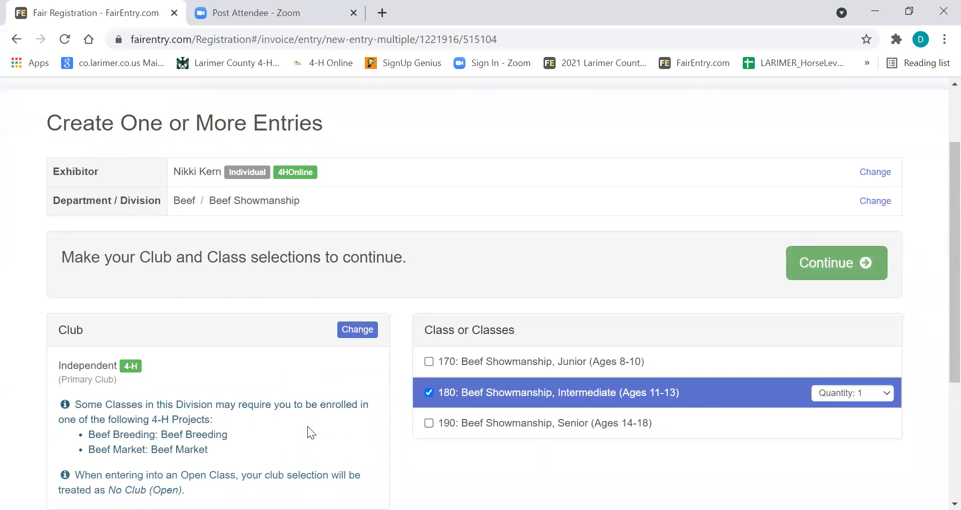
scroll(307, 426, "down", 4)
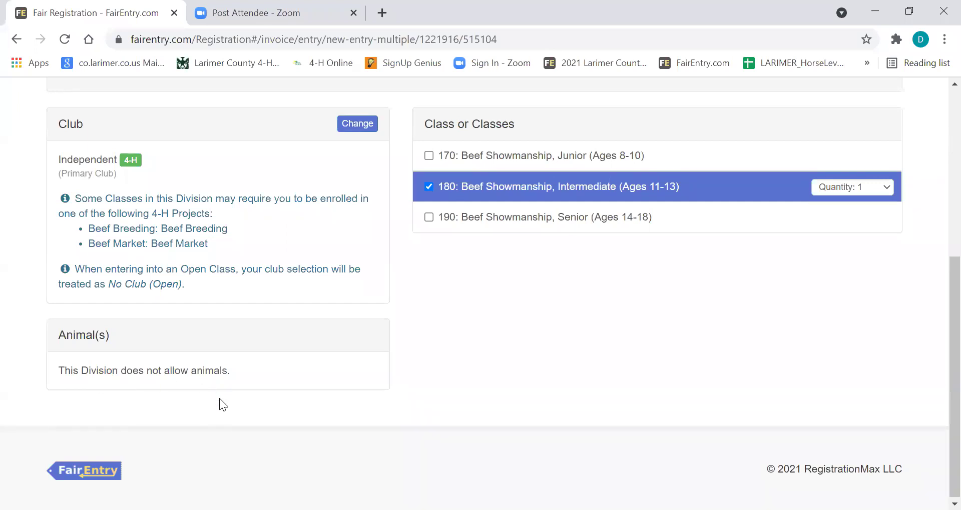
Review the selections for class 180: Beef Showmanship, Intermediate (Ages 11-13), create the entry and open its details
scroll(463, 307, "up", 3)
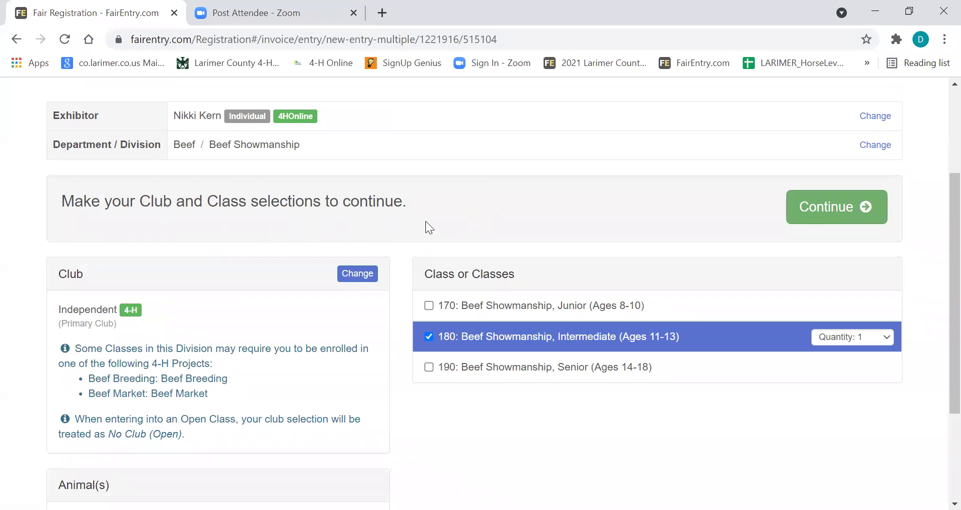
left_click(825, 212)
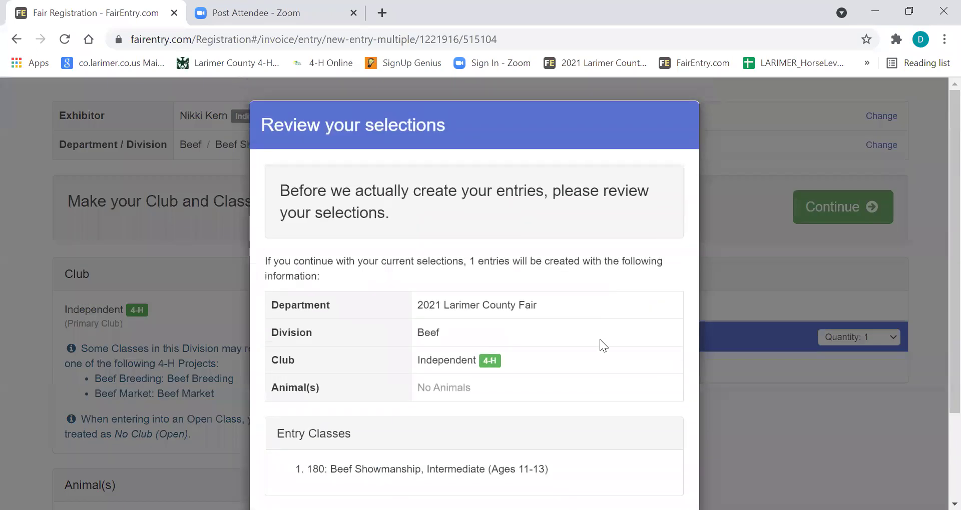
scroll(589, 361, "down", 2)
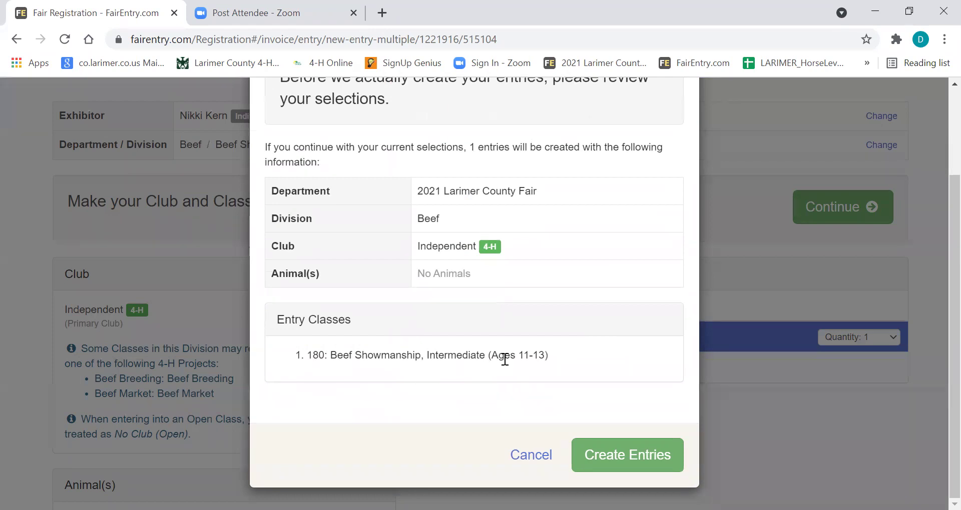
scroll(541, 292, "up", 2)
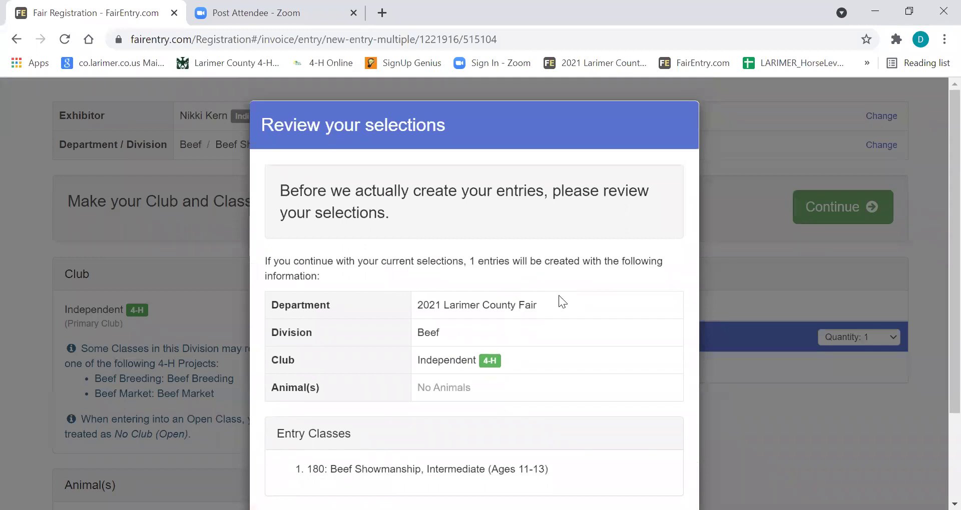
scroll(559, 301, "down", 2)
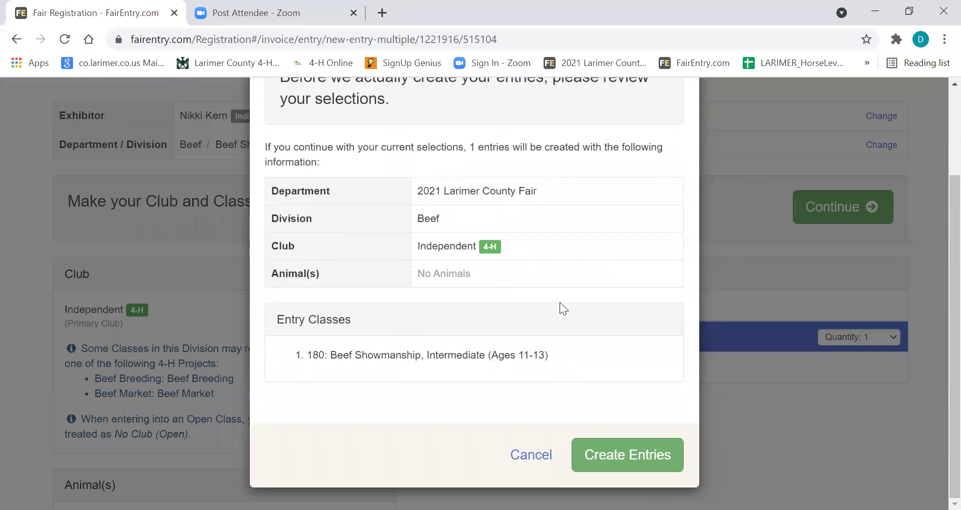
left_click(619, 459)
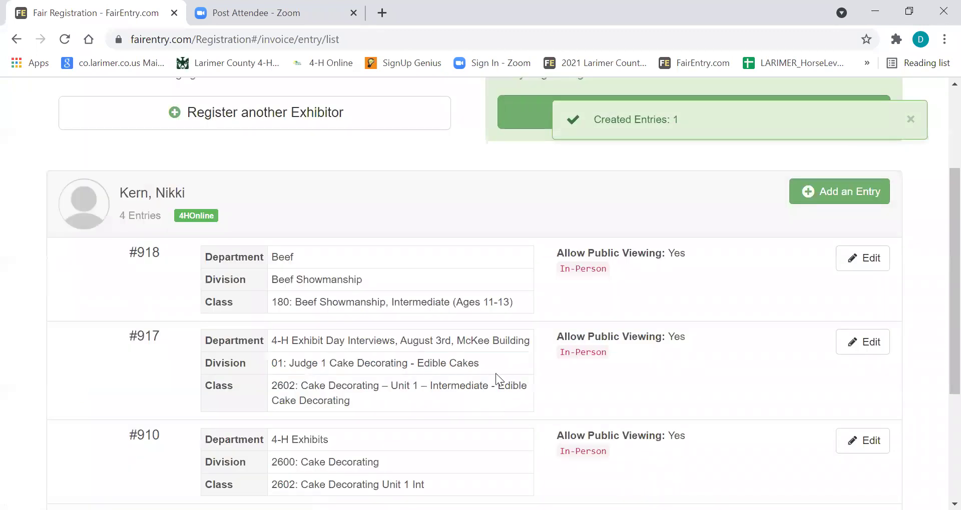
left_click(868, 268)
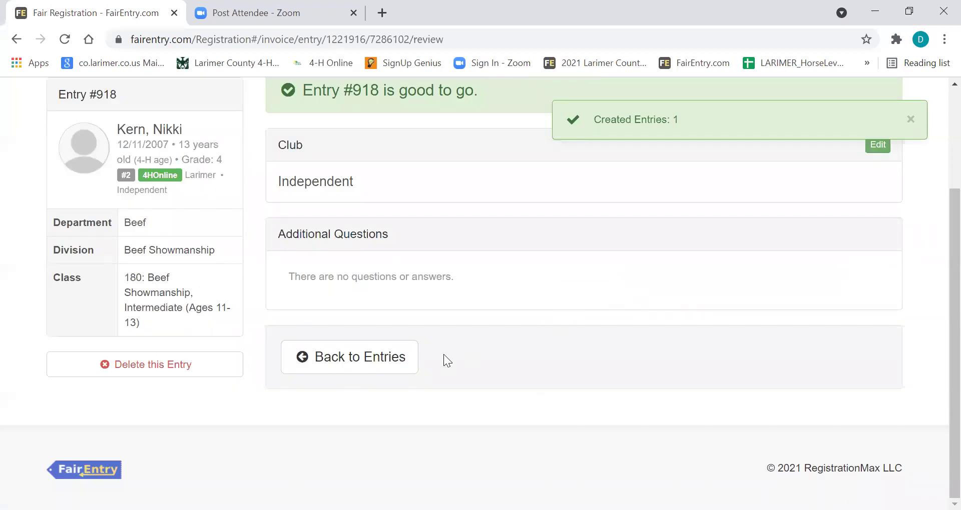
scroll(450, 311, "up", 3)
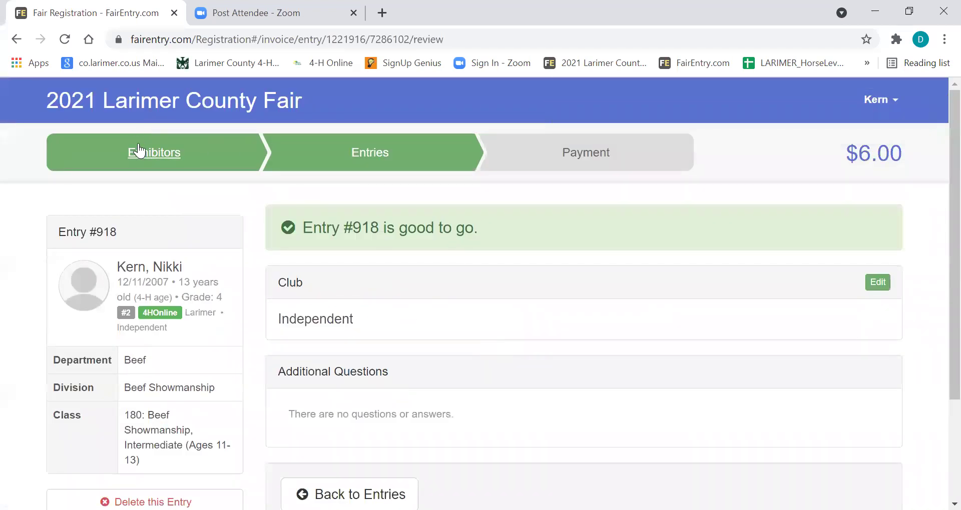
Open the exhibitor's registration and review the personal details, contact info, address and animal fee answers
left_click(153, 158)
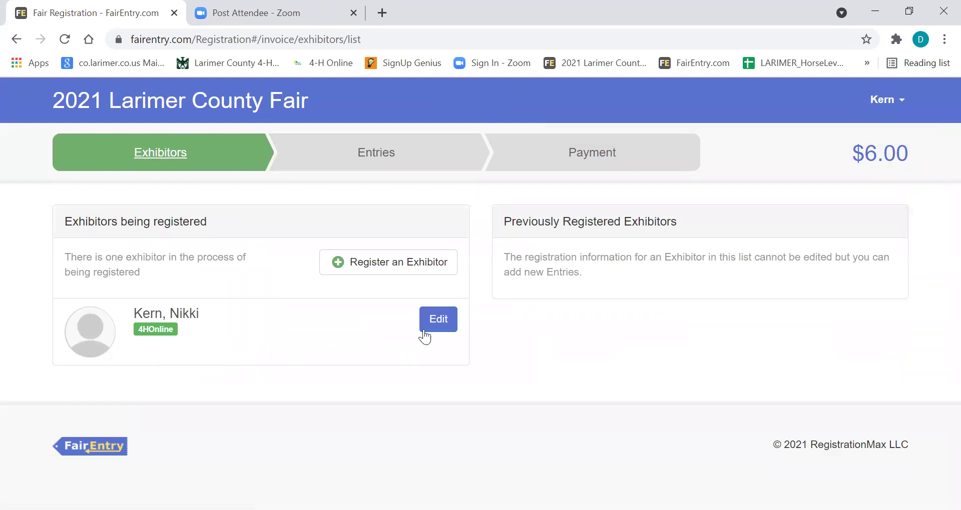
left_click(439, 320)
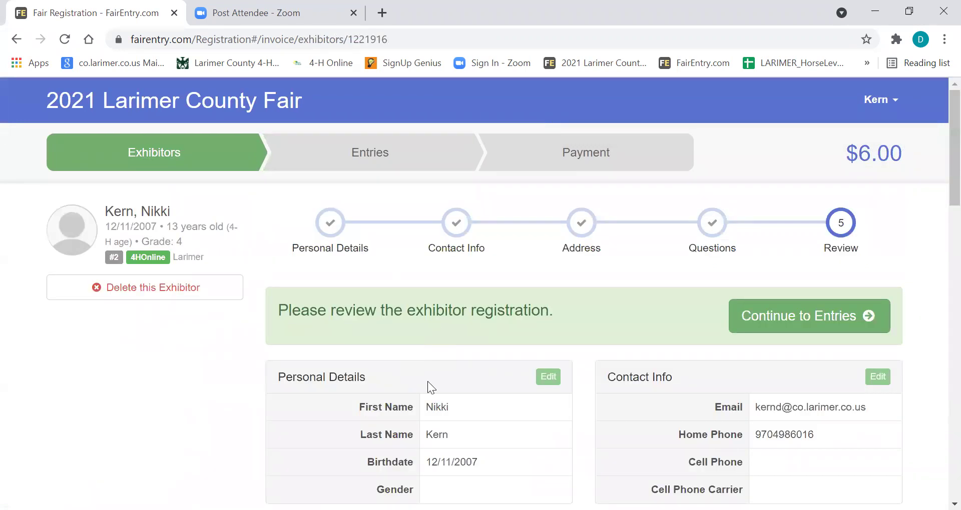
scroll(428, 384, "down", 10)
scroll(430, 384, "down", 7)
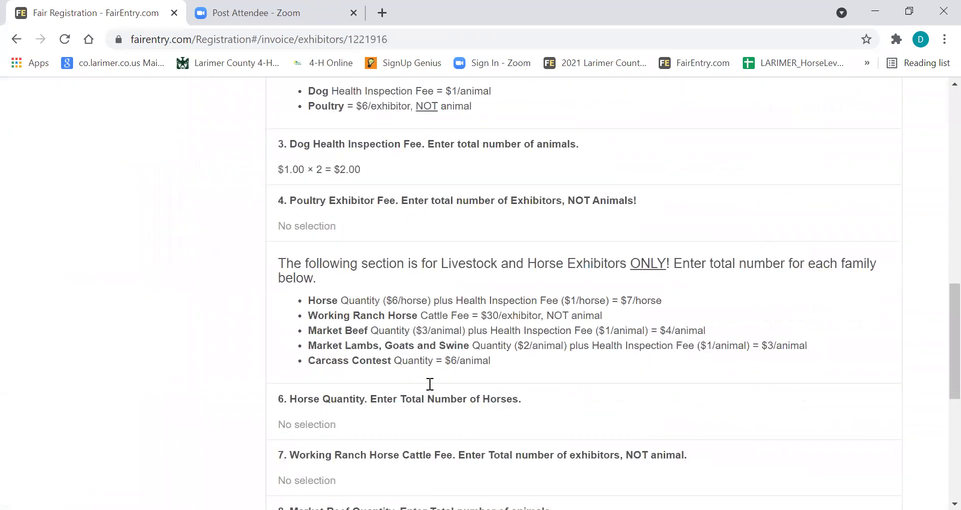
scroll(428, 384, "down", 2)
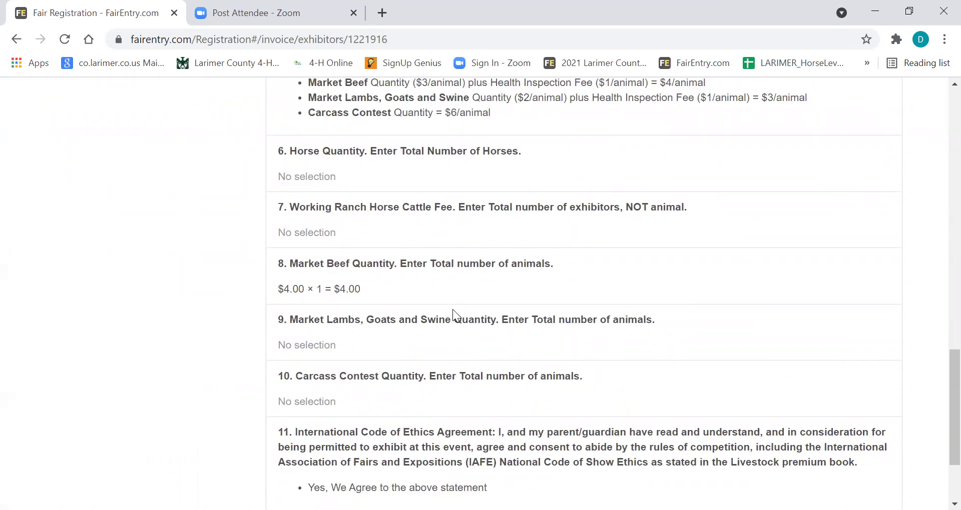
scroll(448, 310, "down", 2)
scroll(445, 311, "up", 4)
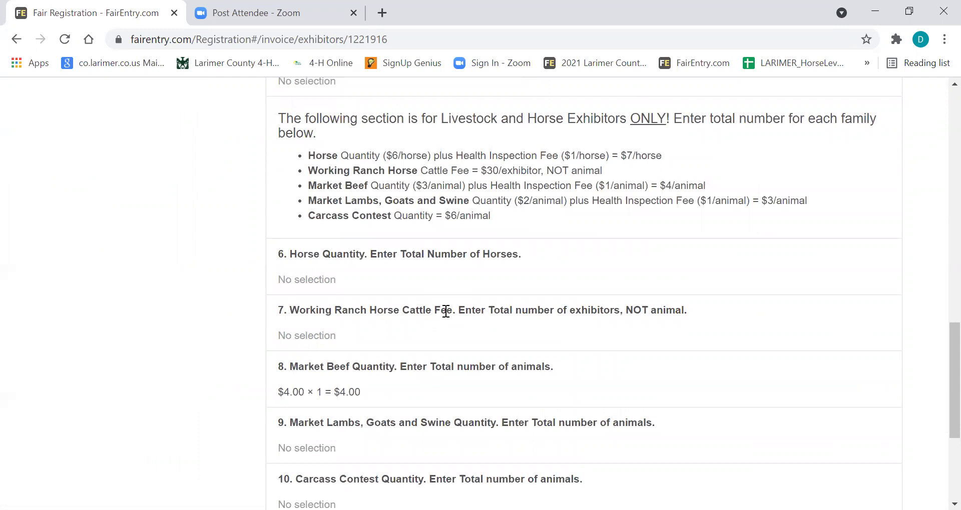
scroll(445, 312, "up", 12)
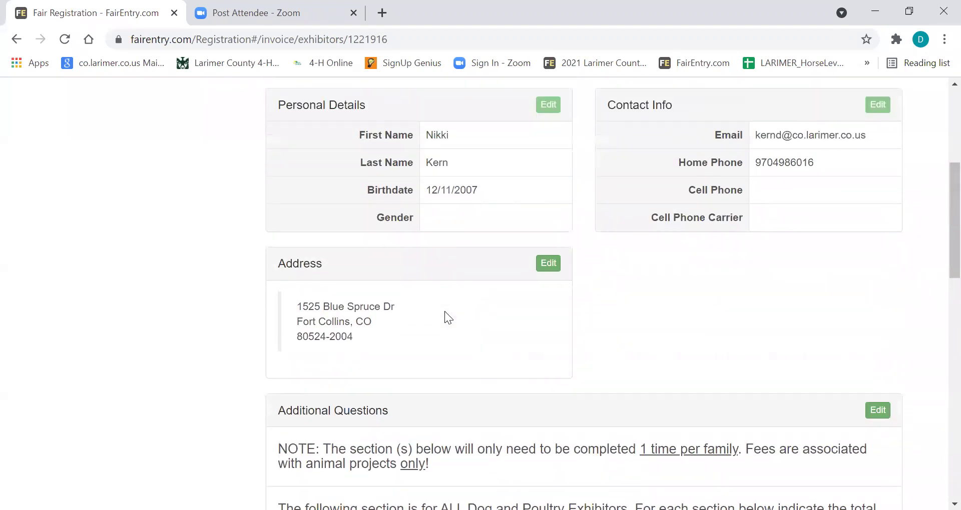
scroll(445, 311, "up", 2)
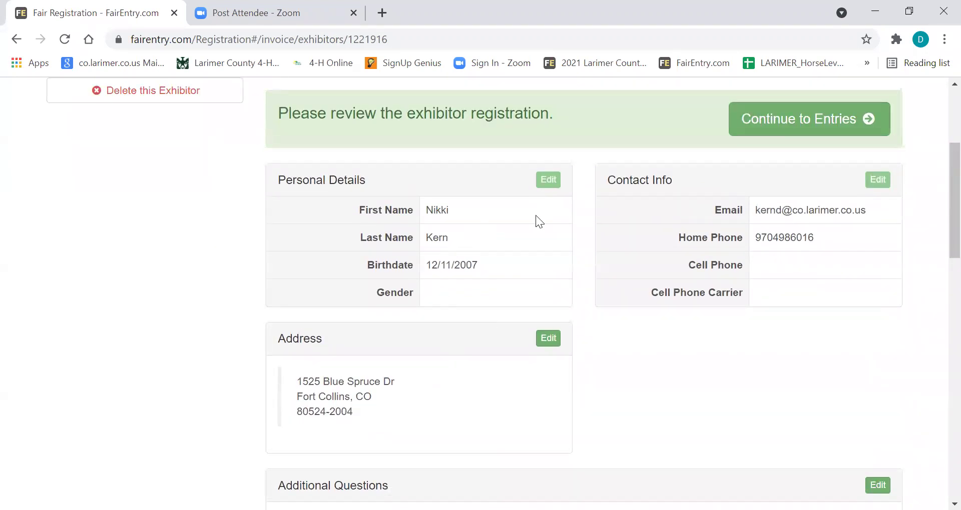
scroll(604, 251, "up", 4)
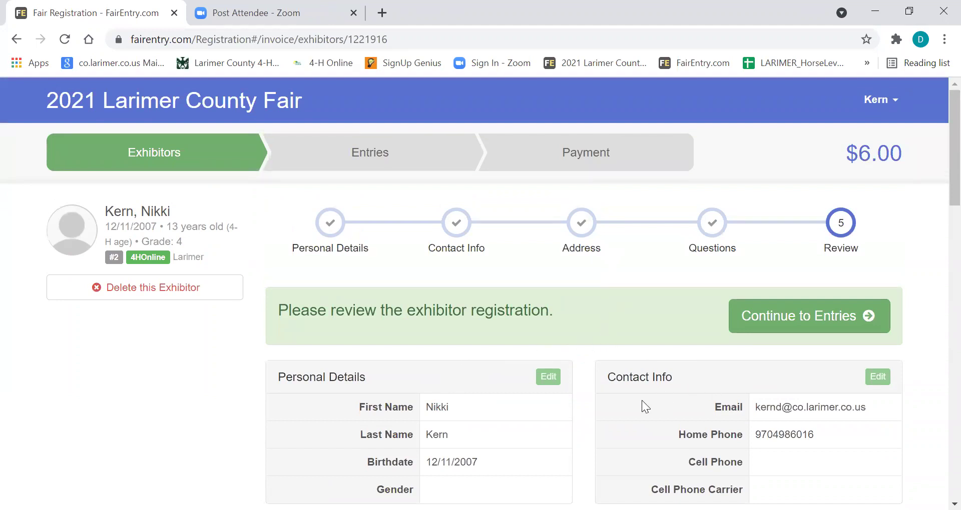
scroll(572, 425, "down", 8)
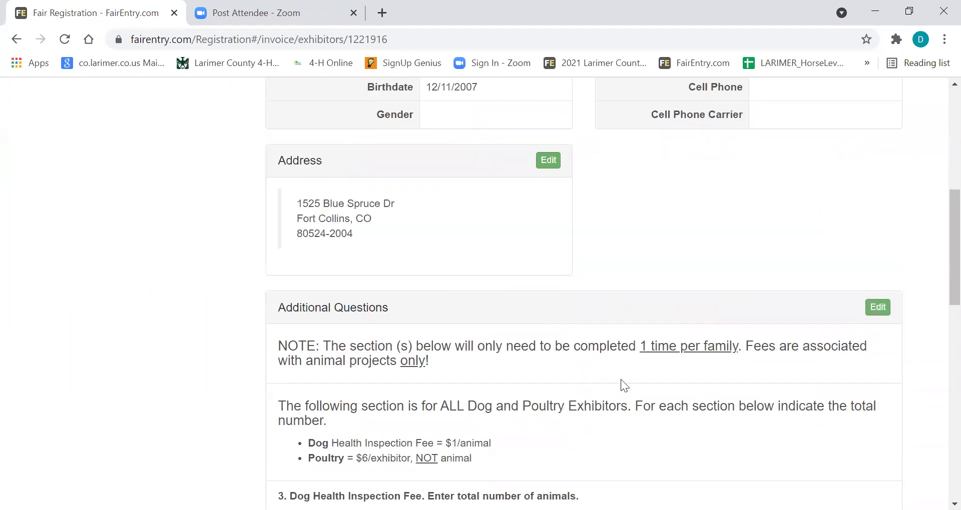
Open the exhibitor's additional questions for editing, check the animal fee quantities, save the questions and continue to the entries
left_click(877, 307)
scroll(548, 365, "down", 3)
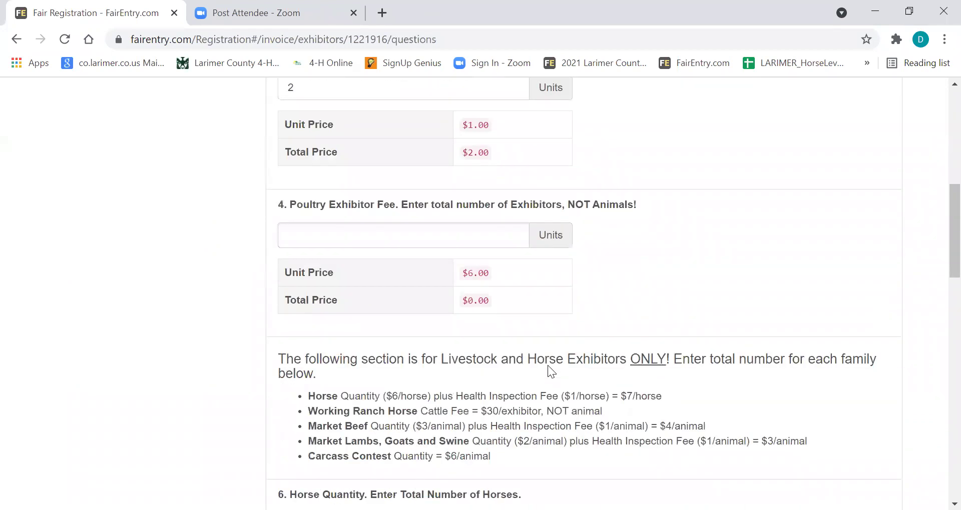
scroll(497, 399, "down", 1)
scroll(497, 398, "down", 10)
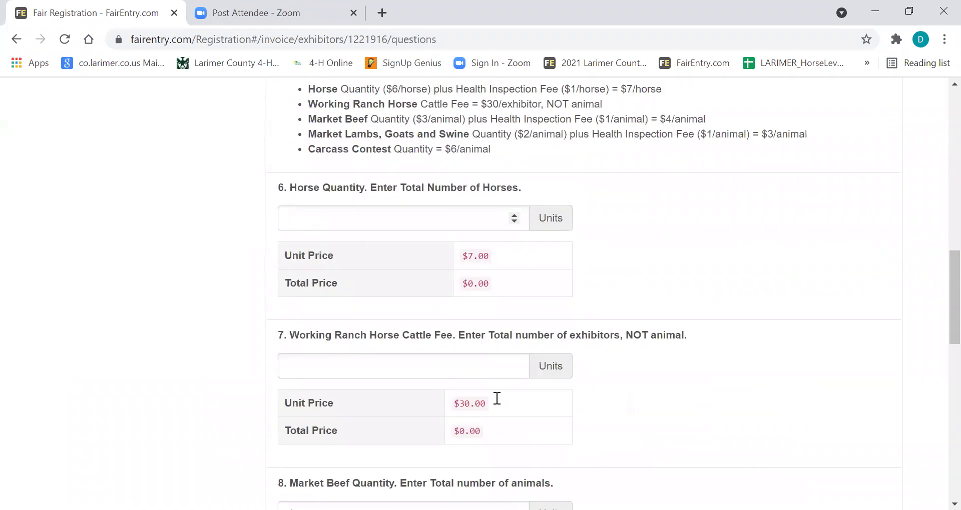
scroll(497, 399, "down", 6)
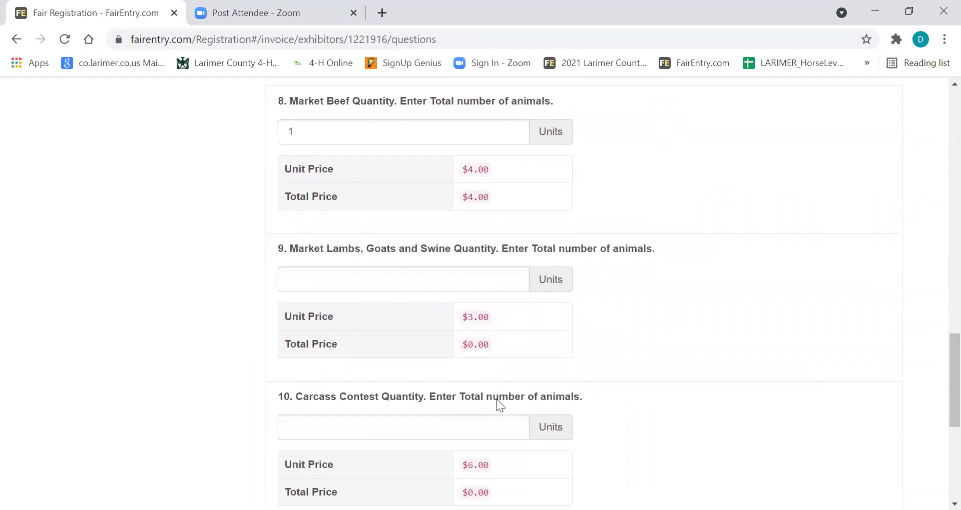
left_click(828, 391)
scroll(589, 363, "up", 18)
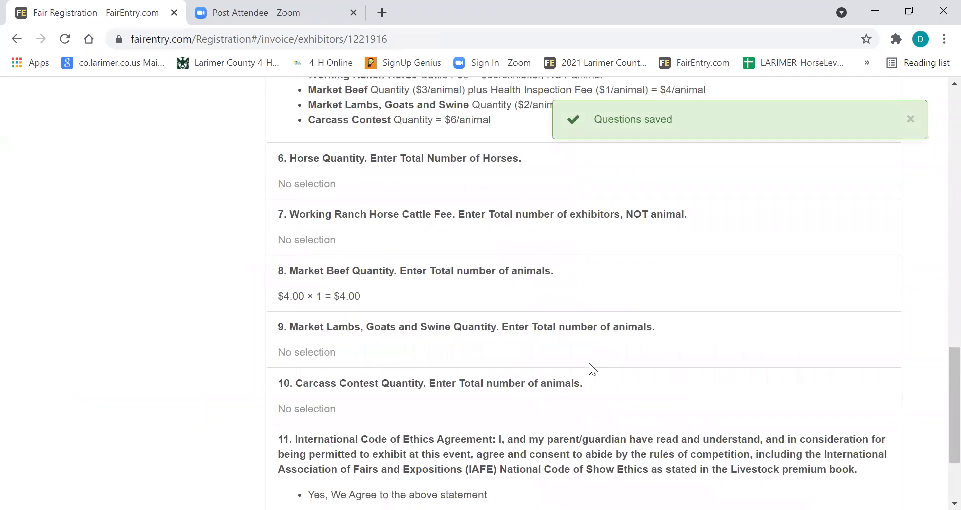
scroll(589, 363, "up", 3)
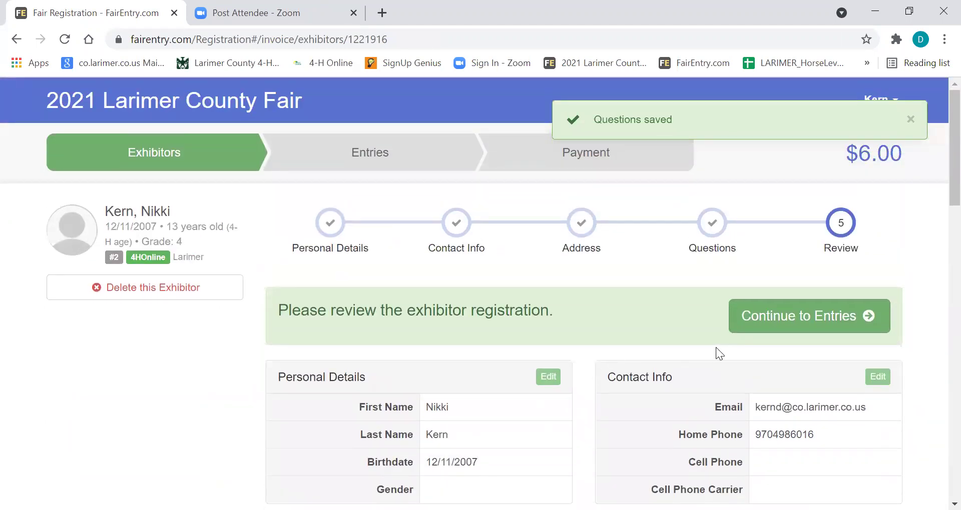
left_click(797, 317)
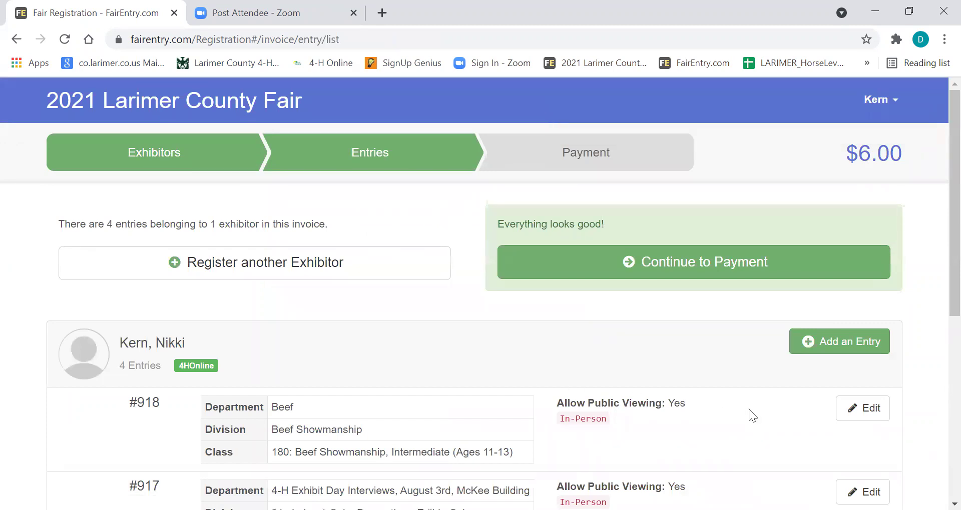
Review the Beef Showmanship entry's club and additional questions, and go back to the list of entries
scroll(748, 410, "down", 1)
left_click(871, 339)
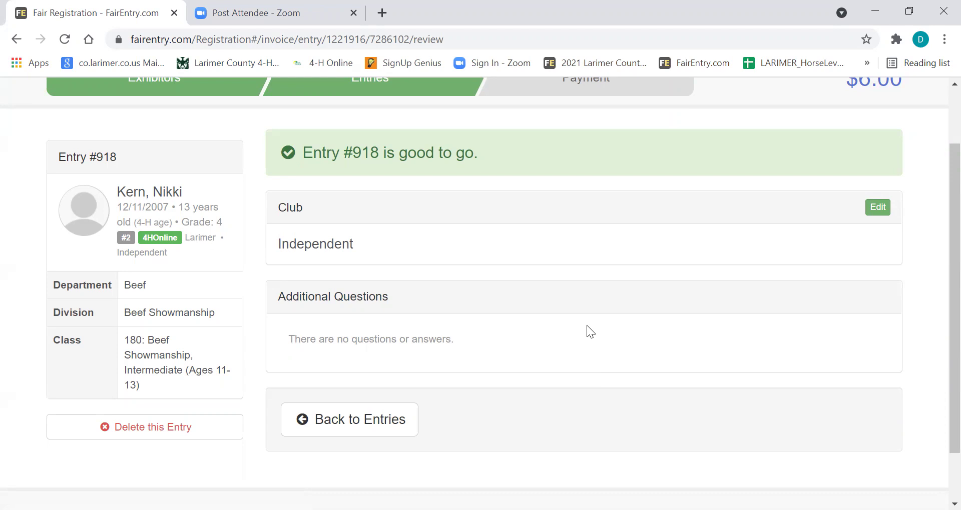
scroll(586, 326, "up", 1)
scroll(583, 329, "down", 1)
left_click(368, 420)
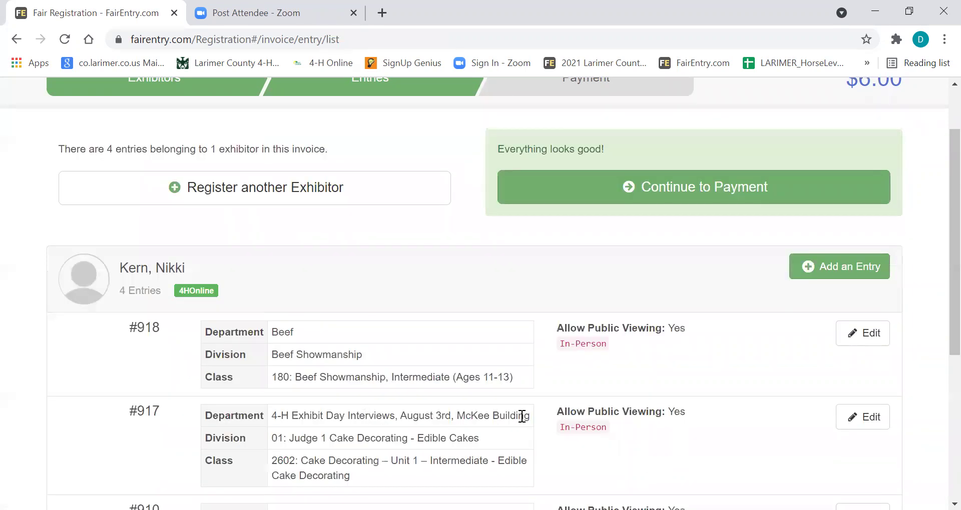
Look through the complete list of the exhibitor's entries, from Beef Showmanship to Dog Showmanship
scroll(583, 415, "down", 5)
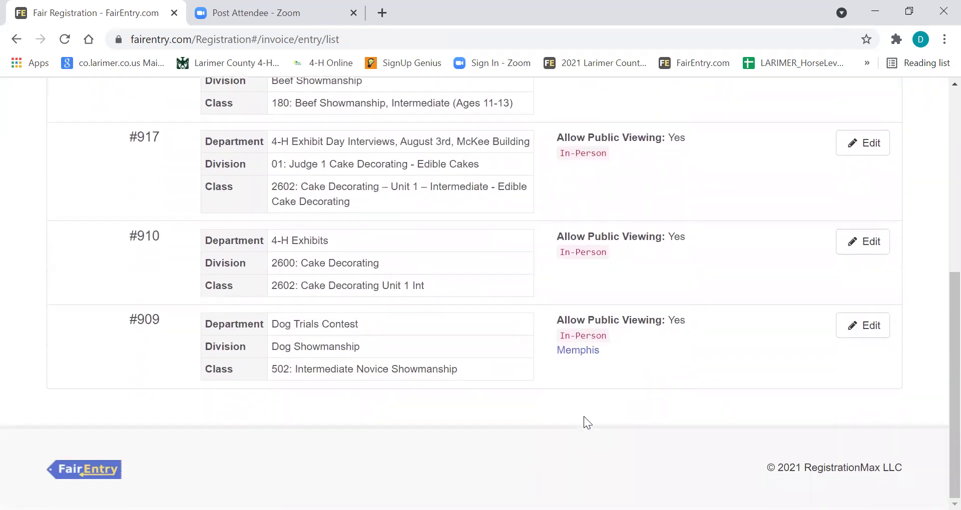
scroll(584, 416, "up", 7)
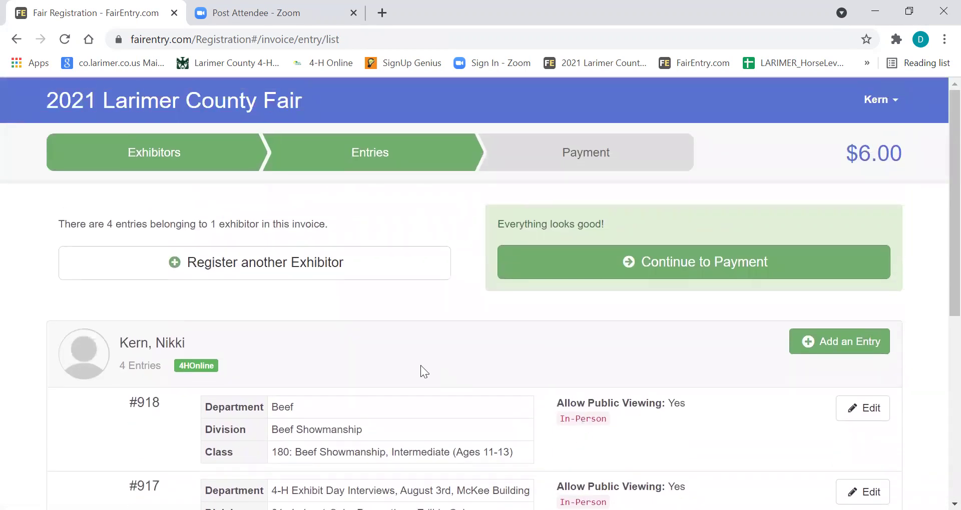
left_click(564, 25)
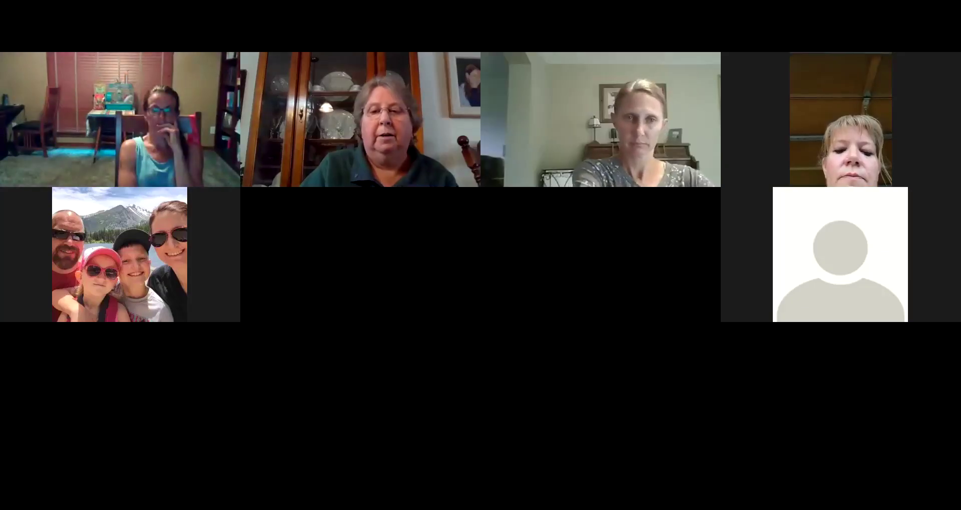